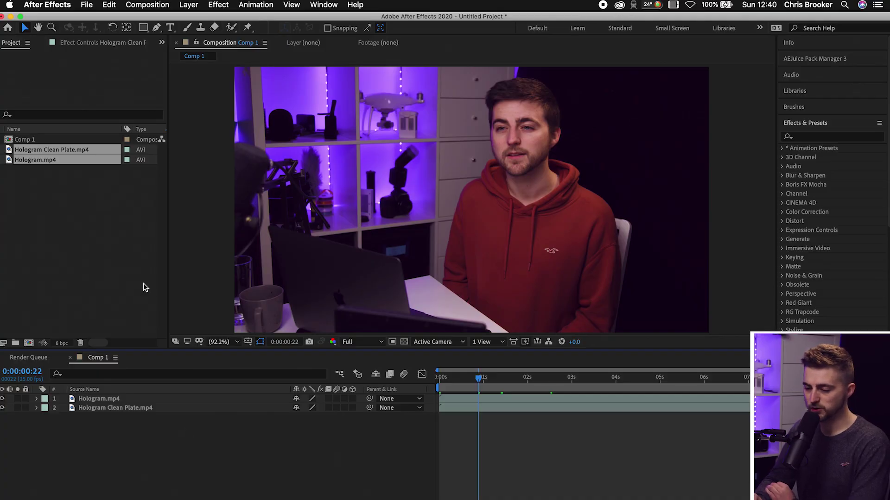
Preview Hologram.mp4 and toggle its visibility to compare it with the clean plate underneath.
left_click(86, 400)
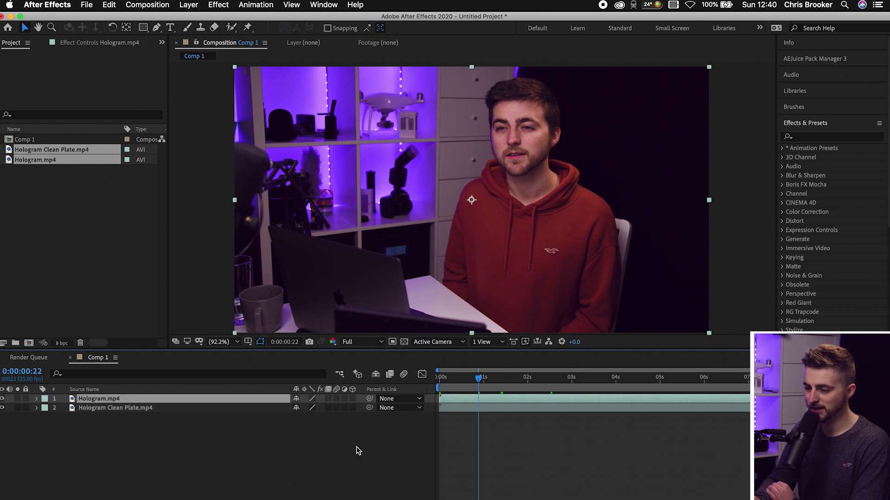
key("space")
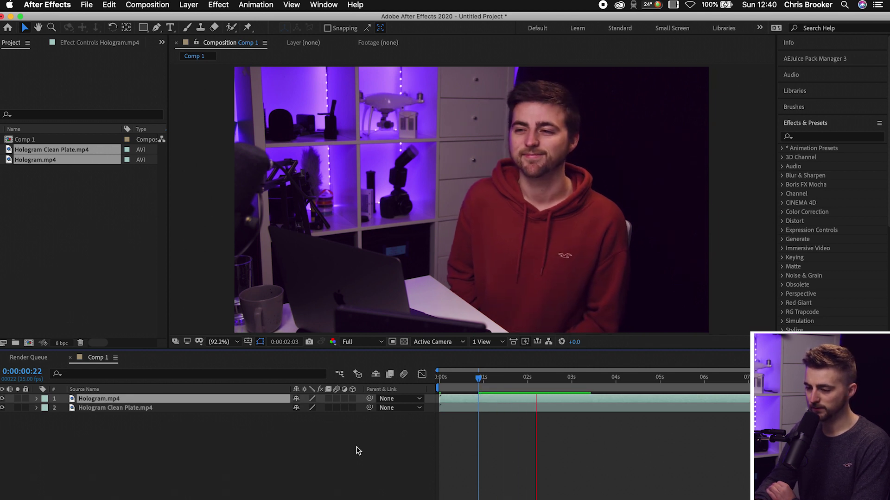
key("space")
left_click(2, 399)
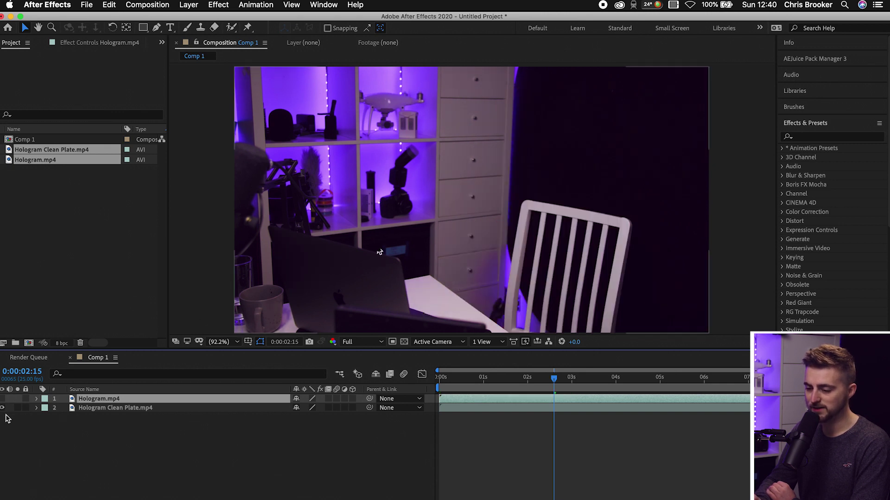
left_click(3, 399)
left_click(2, 399)
left_click(2, 399)
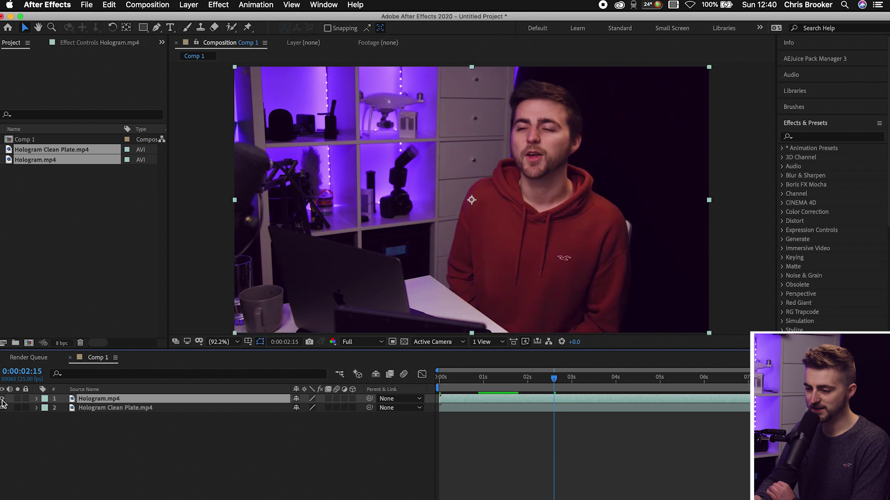
left_click(3, 399)
left_click(2, 399)
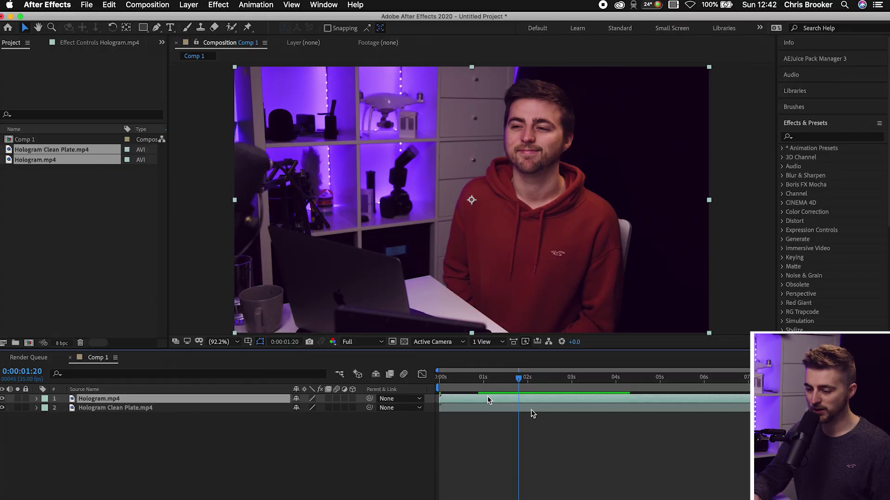
Shorten the composition's work area to about the first two seconds and preview it from the start.
key("Home")
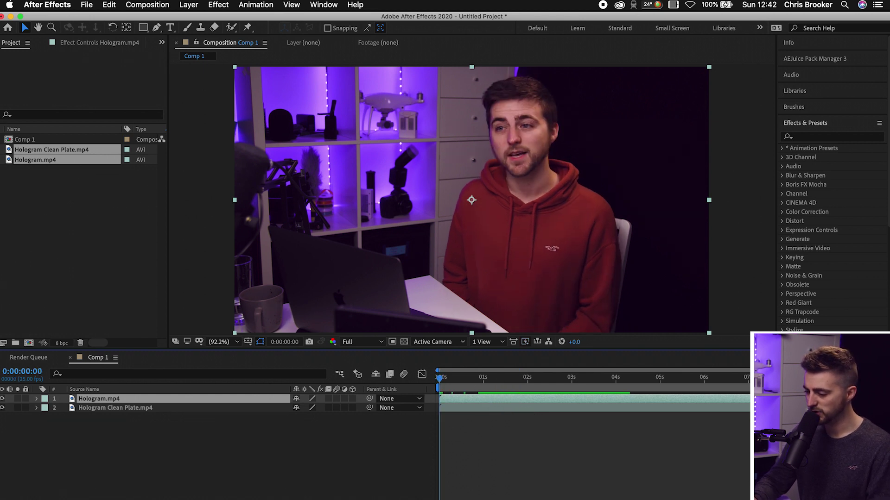
left_click_drag(747, 388, 531, 388)
key("space")
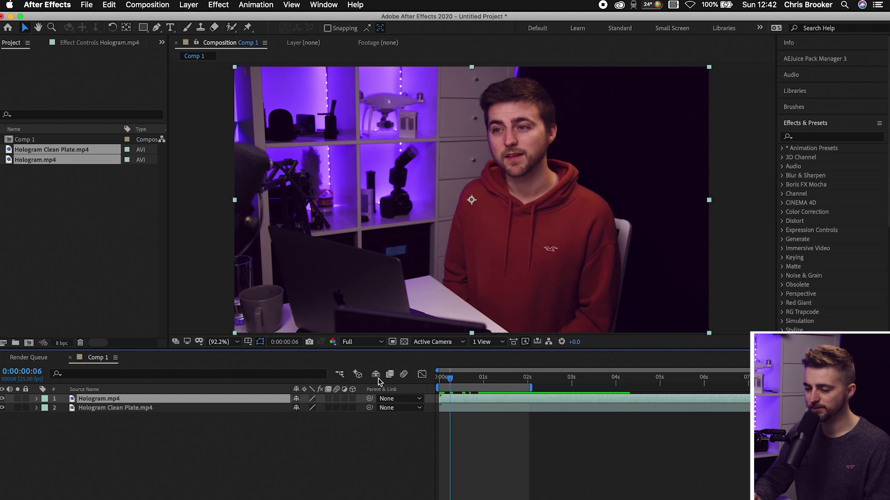
key("space")
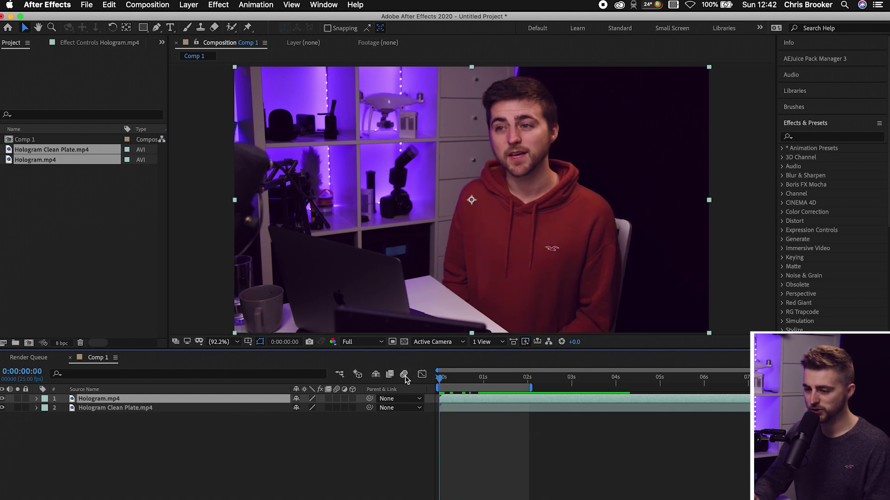
Mark the man in the Hologram.mp4 layer as foreground with the Roto Brush and subtract the dark background beside him from the selection.
left_click(232, 28)
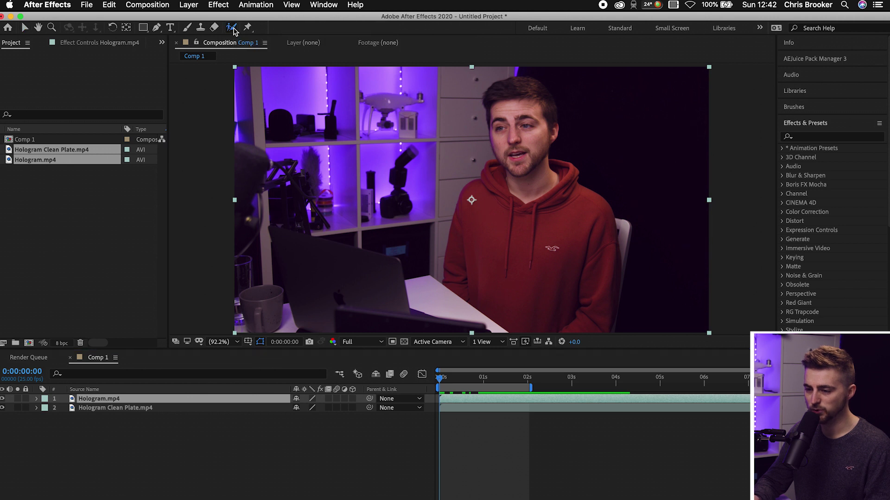
double_click(532, 162)
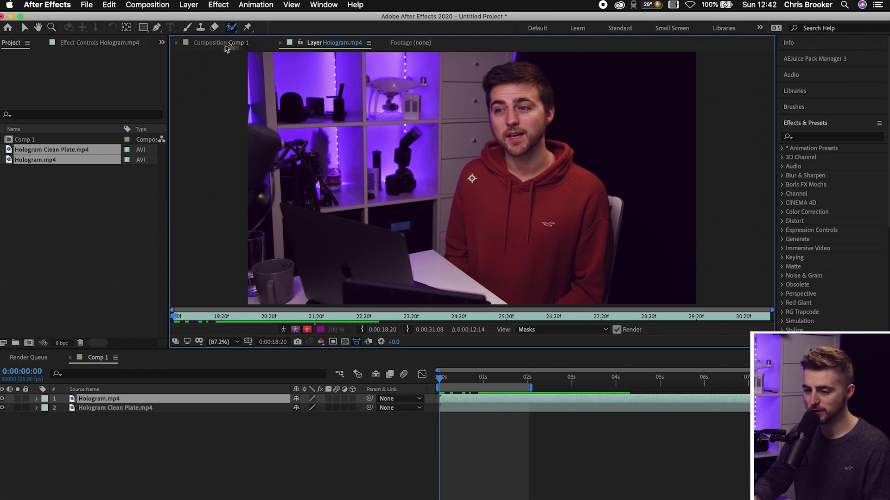
left_click(223, 42)
left_click(337, 45)
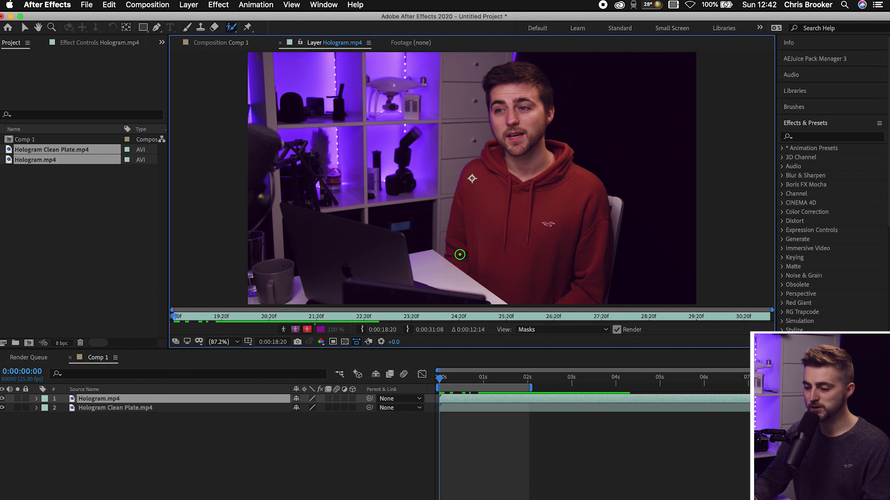
mouse_move(460, 254)
left_mouse_down()
mouse_move(507, 123)
mouse_move(529, 116)
mouse_move(505, 75)
mouse_move(521, 83)
mouse_move(531, 143)
mouse_move(527, 99)
mouse_move(573, 251)
mouse_move(572, 240)
mouse_move(512, 268)
mouse_move(490, 242)
left_mouse_up()
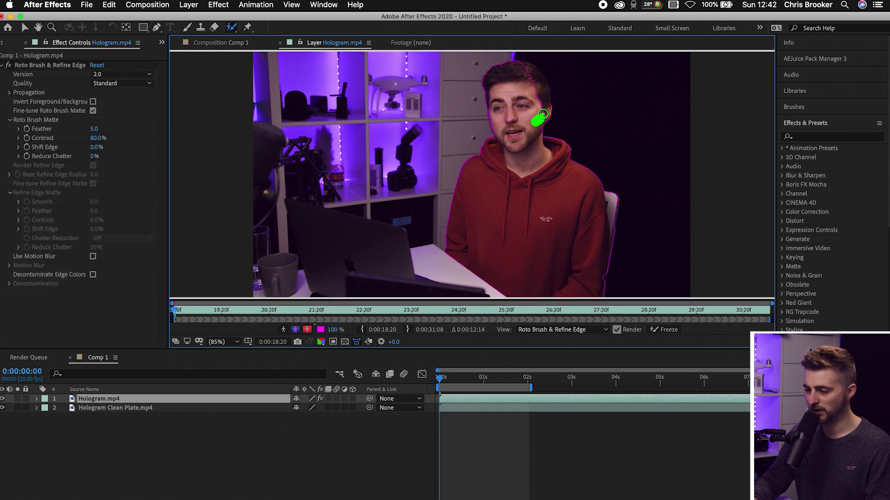
left_click_drag(543, 114, 523, 68)
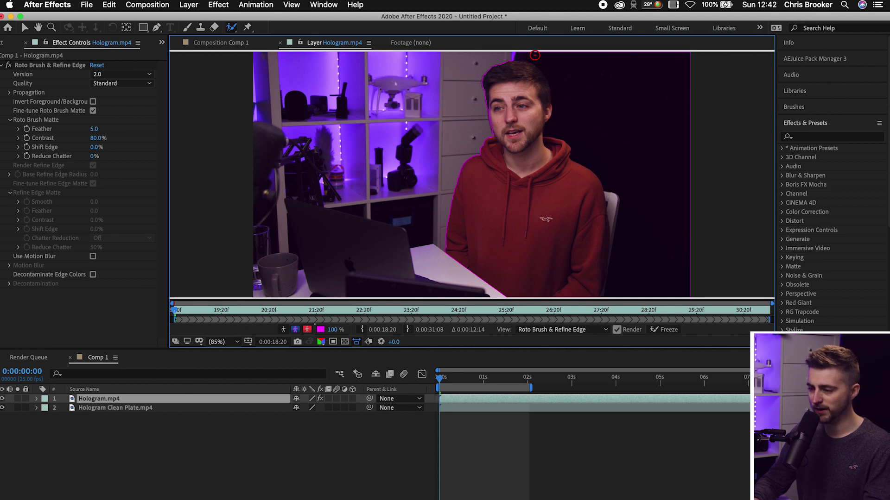
mouse_move(535, 56)
left_mouse_down()
mouse_move(595, 88)
mouse_move(629, 162)
mouse_move(638, 265)
left_mouse_up()
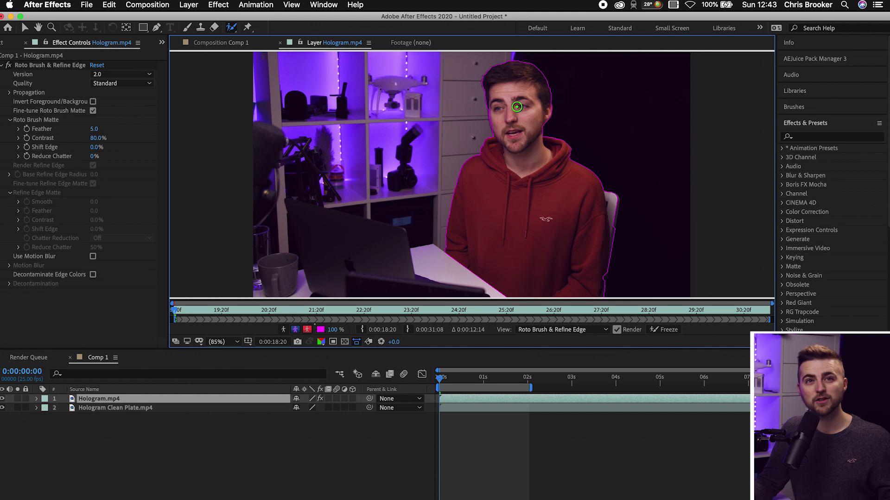
Set the brush diameter to 23 px and check the selection outline around the head and shoulders.
scroll(473, 136, "up", 2)
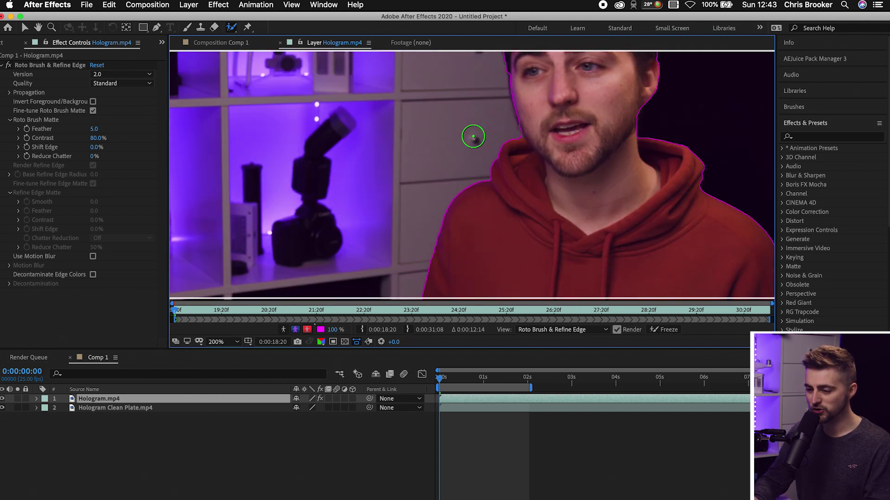
left_click(801, 107)
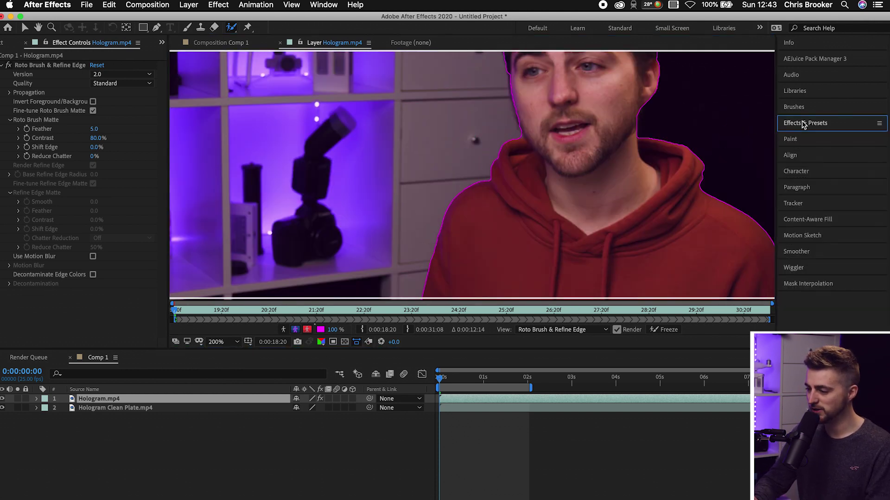
mouse_move(829, 181)
left_mouse_down()
mouse_move(821, 182)
mouse_move(847, 184)
mouse_move(816, 183)
left_mouse_up()
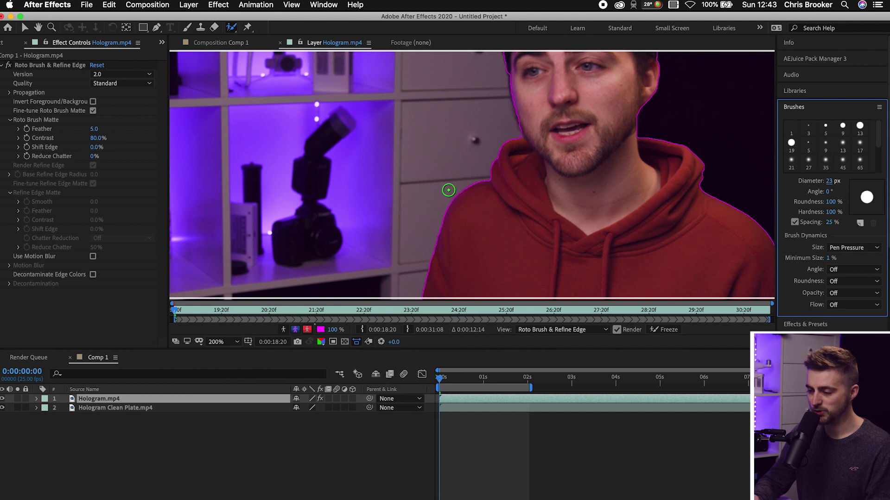
scroll(448, 190, "up", 5)
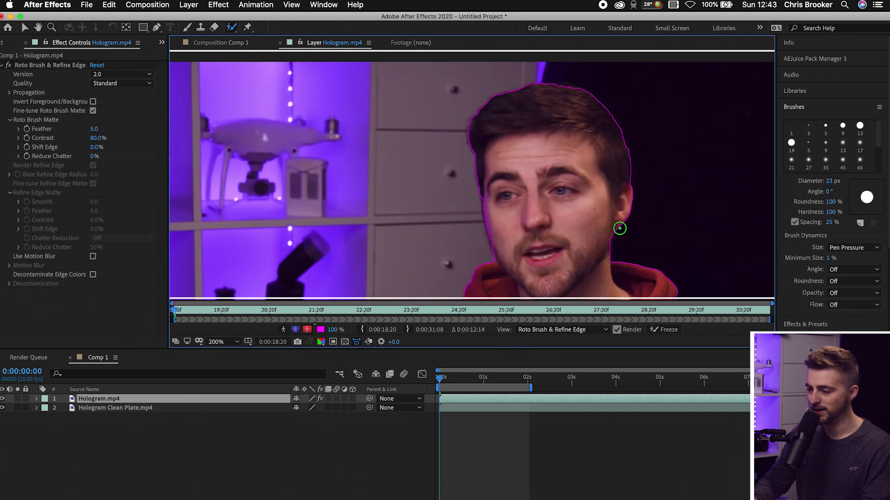
scroll(620, 228, "down", 5)
scroll(619, 228, "right", 3)
scroll(463, 209, "up", 5)
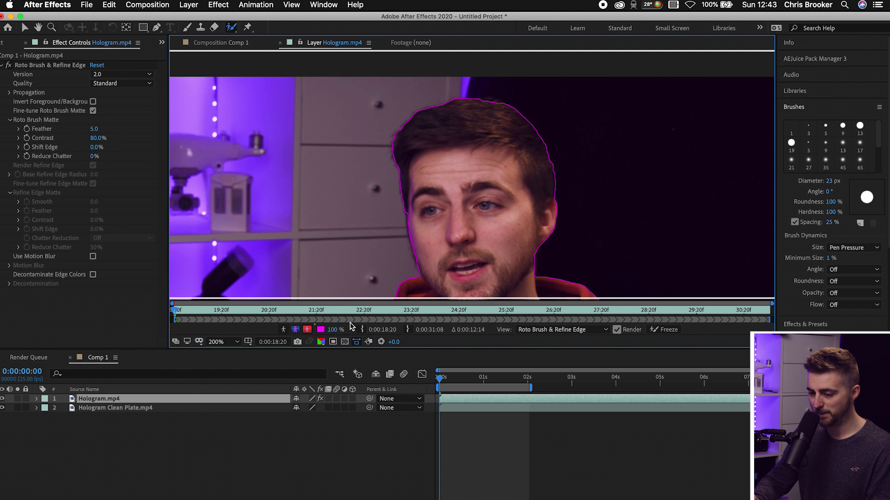
Shorten the Roto Brush span to the first few frames and extend it back to the end of the layer.
left_click_drag(768, 319, 188, 320)
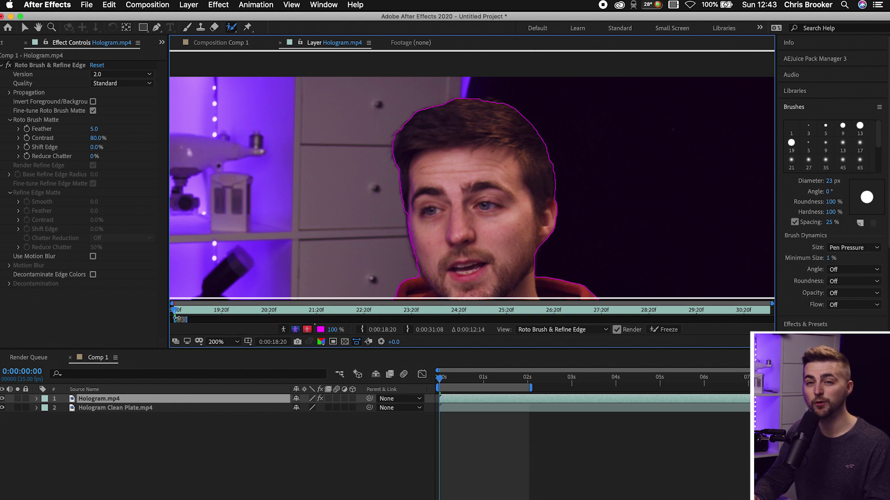
mouse_move(187, 320)
left_mouse_down()
mouse_move(566, 320)
mouse_move(769, 340)
left_mouse_up()
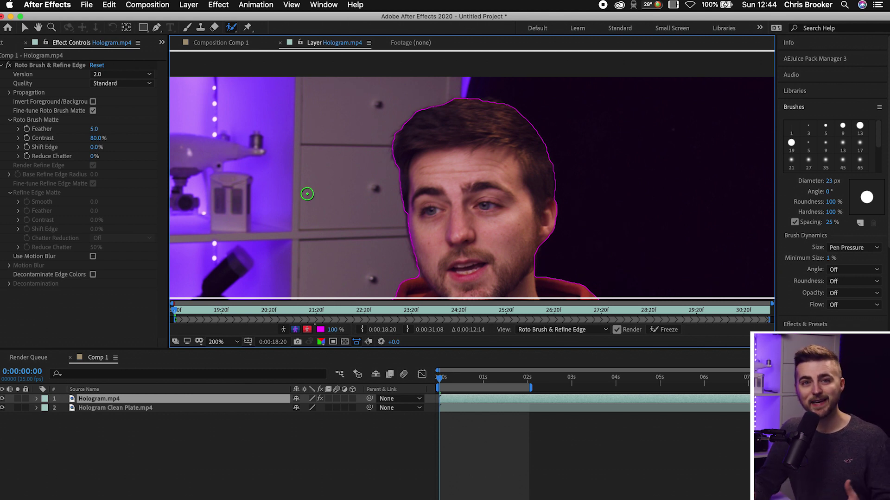
Paint over the edge of the man's hair from one side of the head to the other with the Refine Edge tool.
left_click(231, 29)
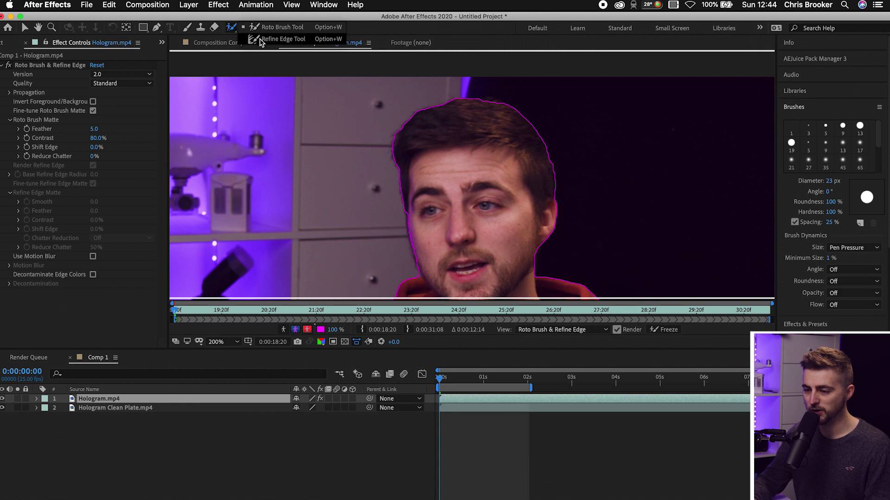
left_click(259, 39)
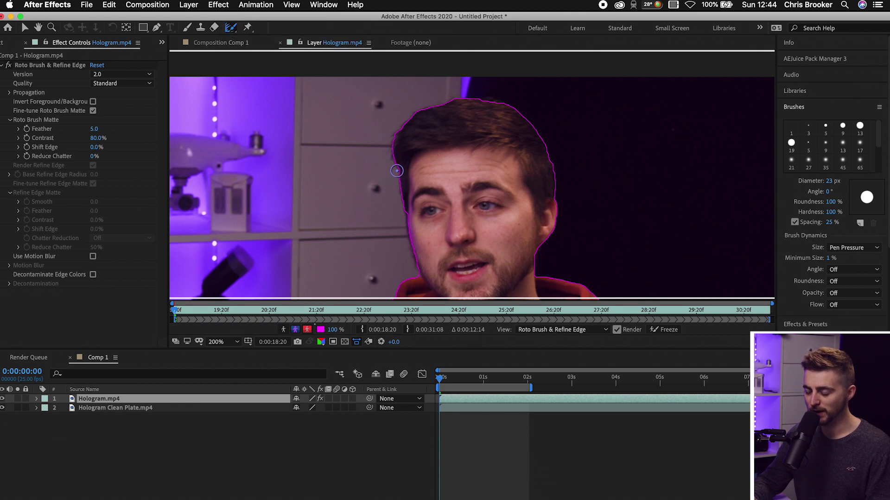
mouse_move(396, 171)
left_mouse_down()
mouse_move(399, 135)
mouse_move(429, 103)
mouse_move(457, 94)
mouse_move(522, 116)
mouse_move(547, 176)
left_mouse_up()
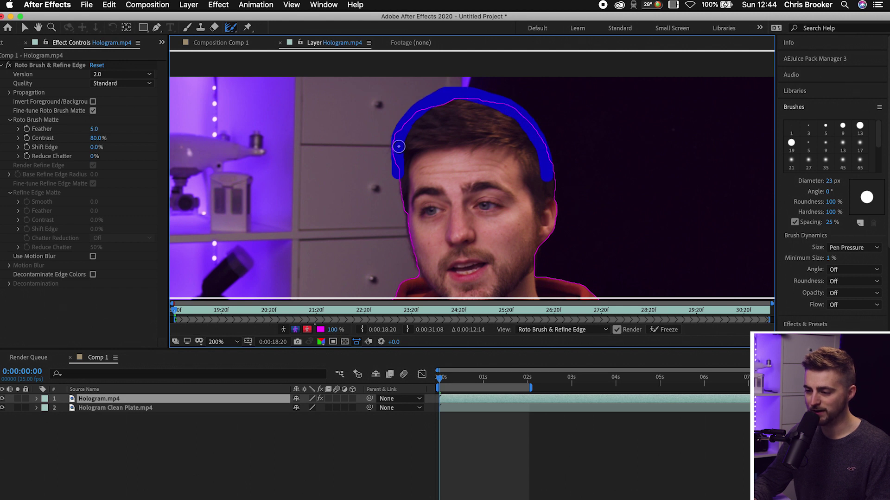
left_click_drag(398, 146, 398, 183)
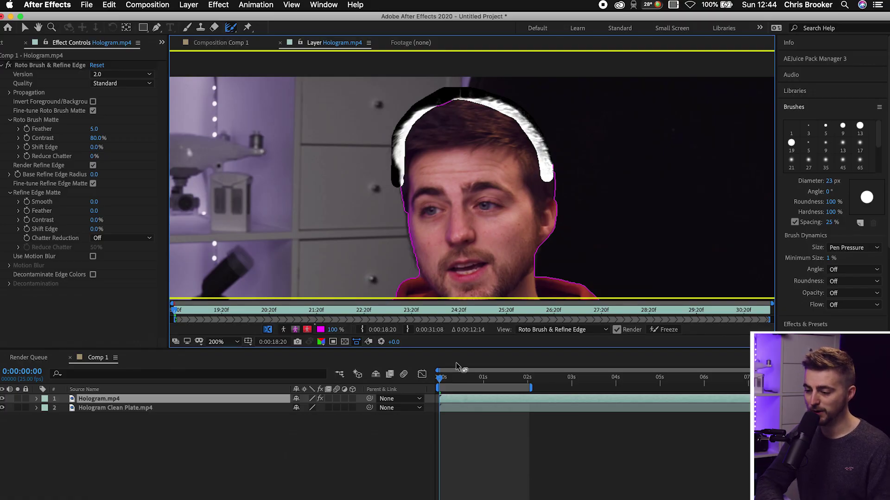
Play the layer forward with the whole frame in view to propagate the Roto Brush matte across the following frames.
left_click(230, 342)
left_click(238, 163)
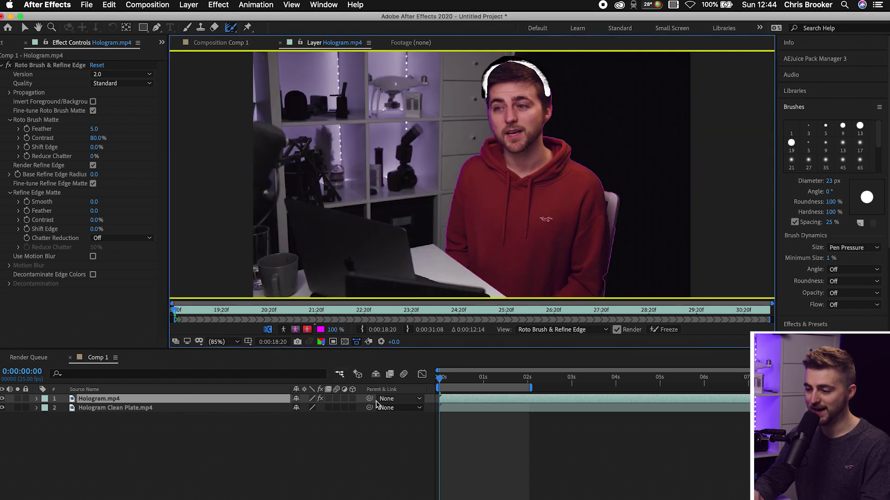
key("space")
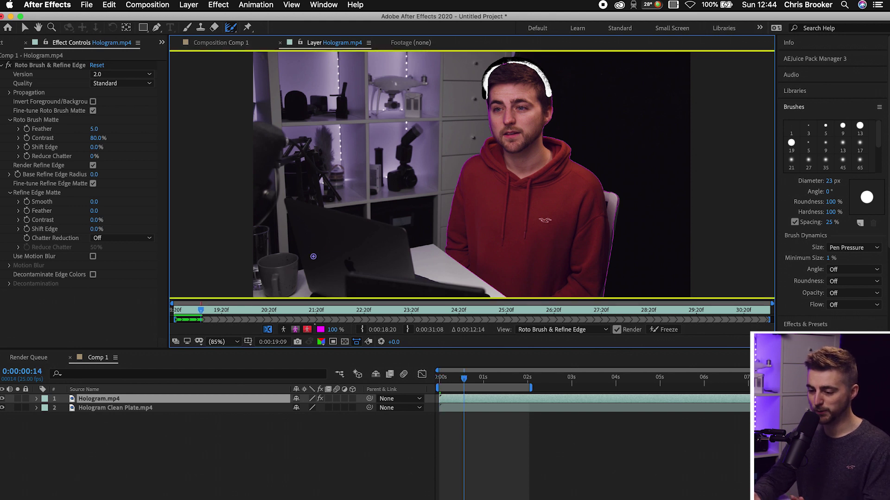
Check the cutout as a black-and-white alpha matte and return to the alpha boundary outline.
left_click(284, 331)
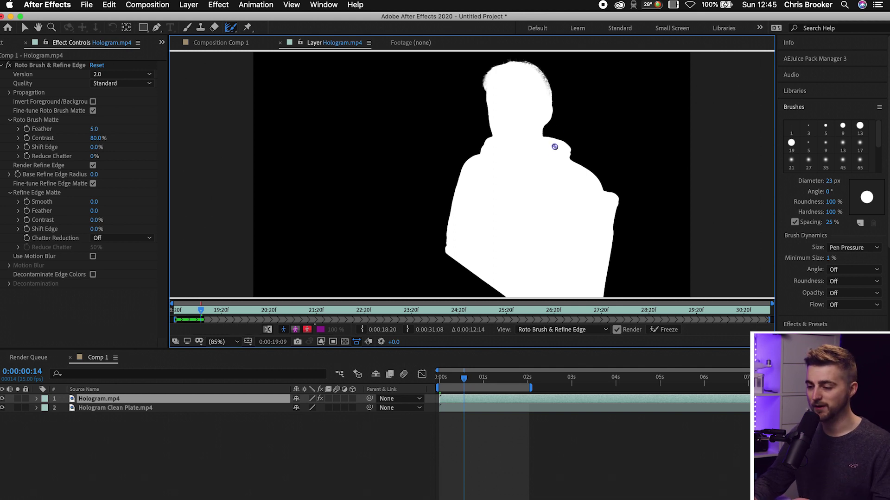
left_click(293, 330)
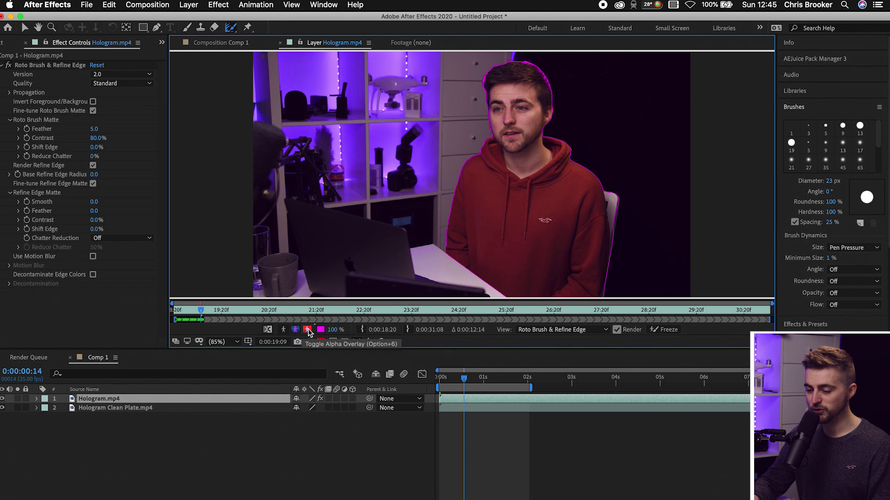
Display the matte as an alpha overlay and set the overlay to blue at 100% opacity.
left_click(307, 330)
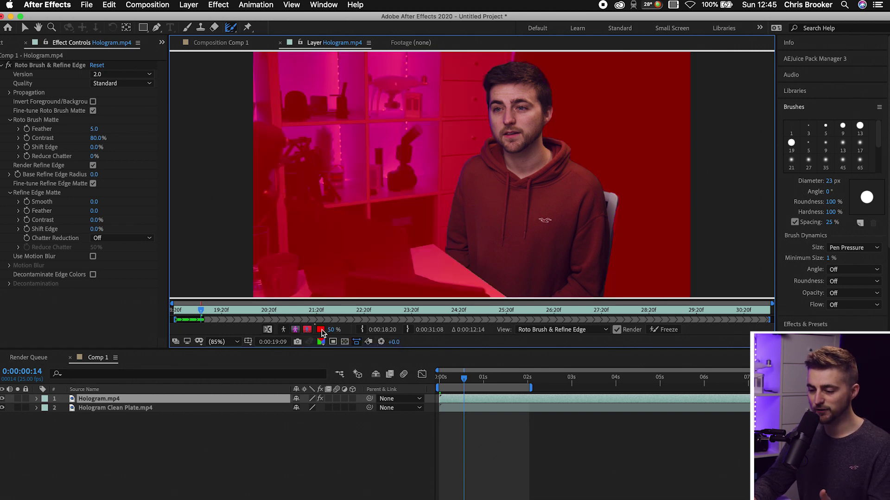
left_click(321, 329)
left_click(401, 122)
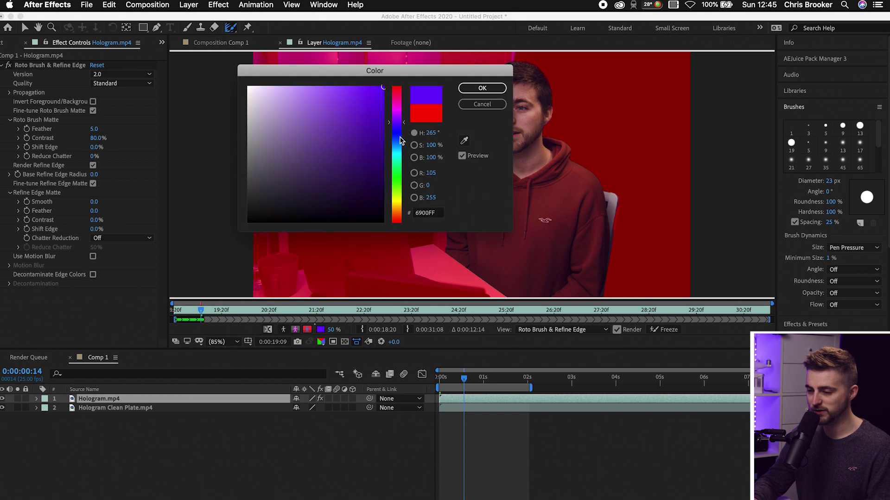
left_click(401, 139)
left_click(481, 88)
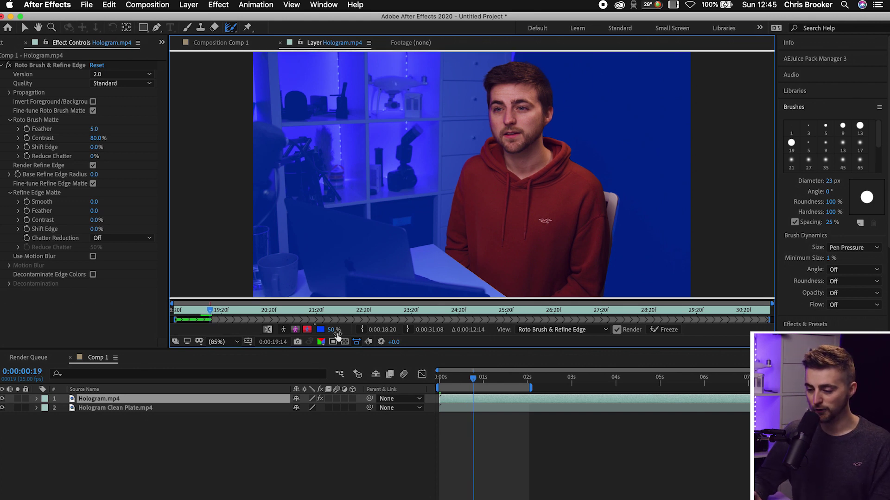
left_click_drag(334, 329, 380, 334)
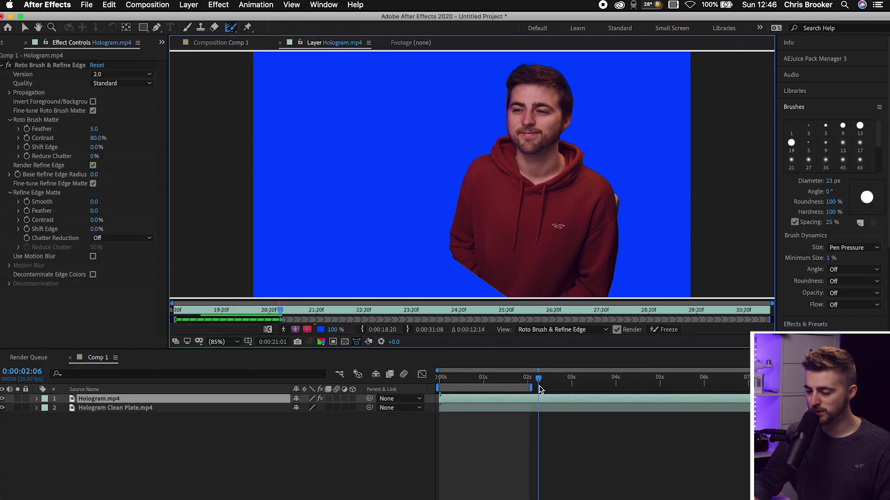
Return to the Comp 1 composition view and solo the Hologram.mp4 layer.
left_click(210, 44)
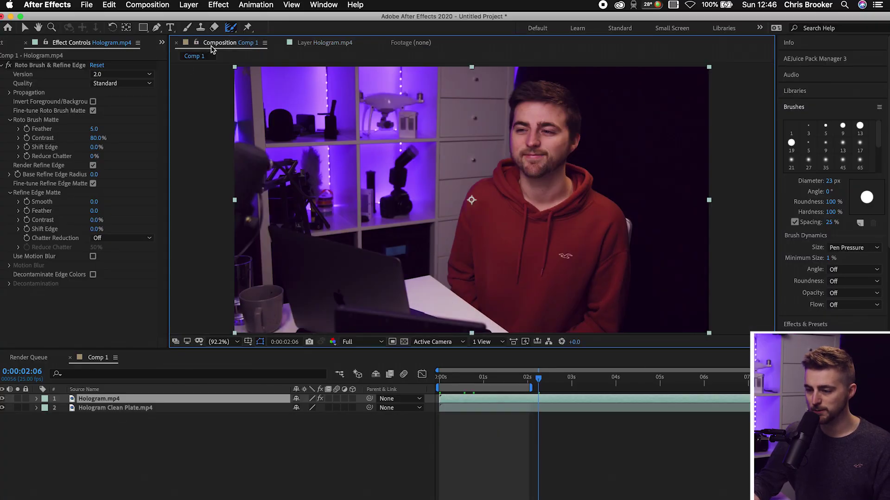
left_click(18, 399)
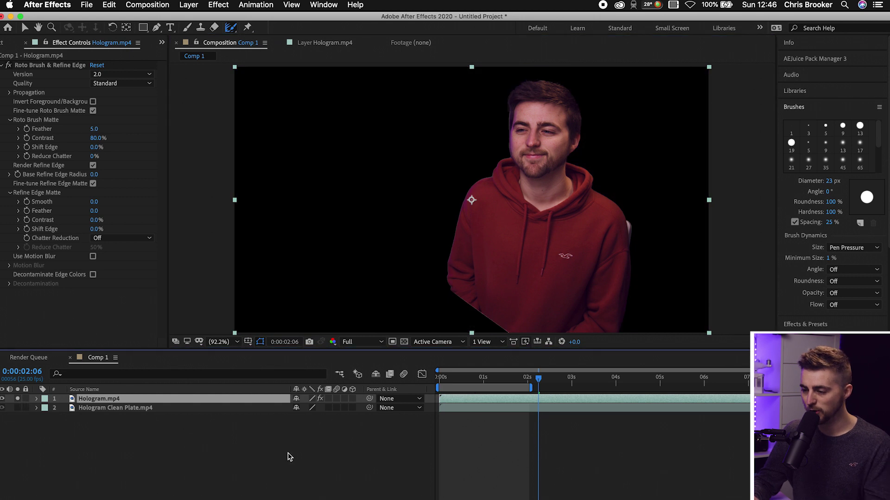
Extend the work area's end to 0:00:02:06 and preview the cutout, checking it against the transparency grid around 0:00:00:15.
left_click_drag(533, 388, 539, 388)
key("space")
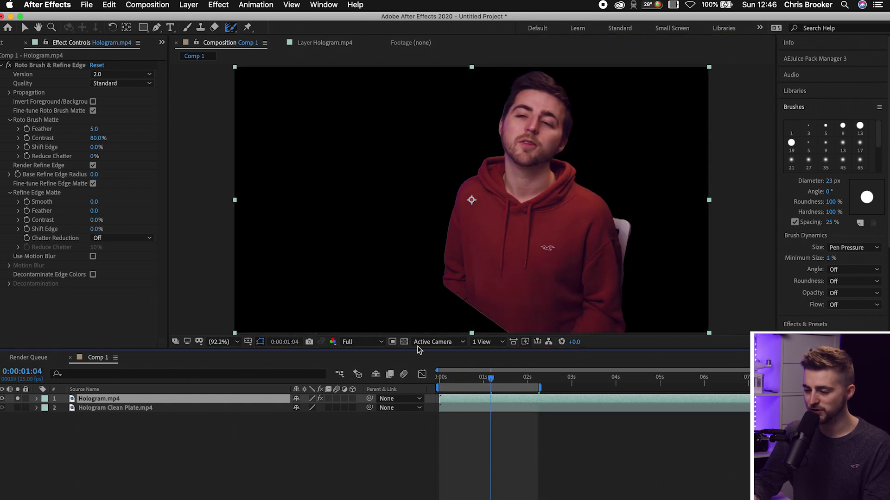
left_click(404, 342)
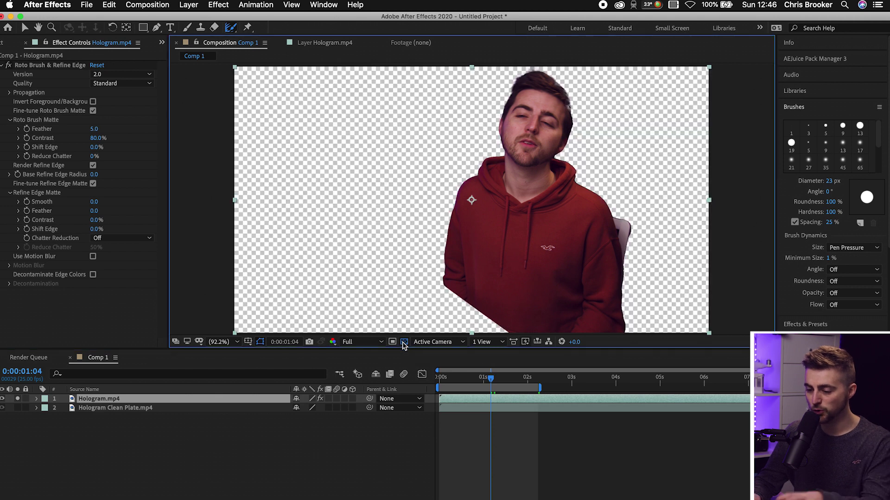
left_click(465, 379)
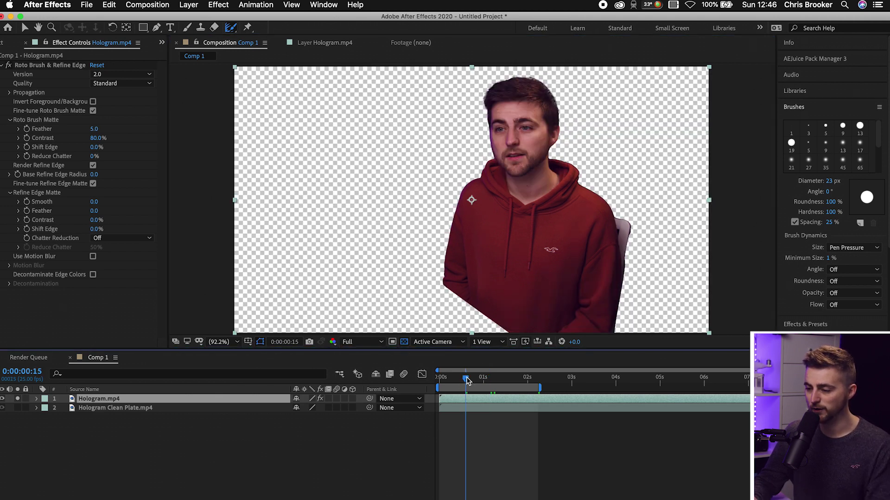
Unsolo the Hologram.mp4 layer to show it over the clean plate, and switch to the Selection tool.
left_click(18, 399)
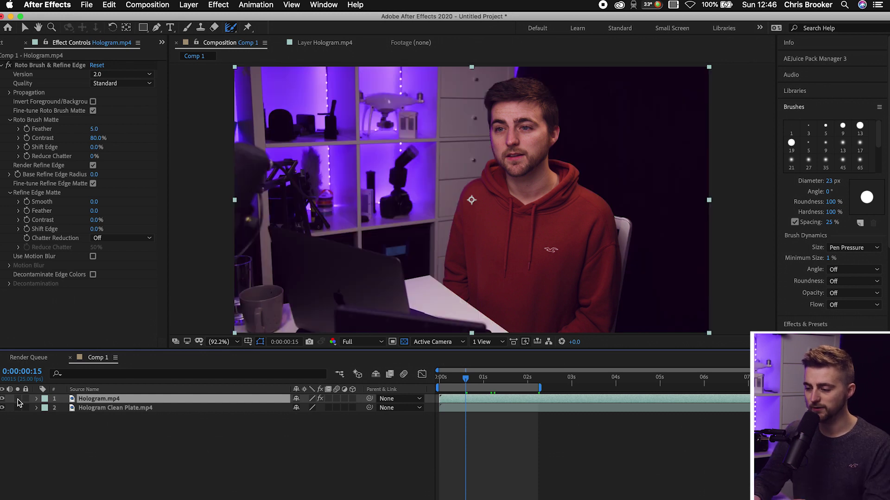
left_click(18, 407)
left_click(18, 407)
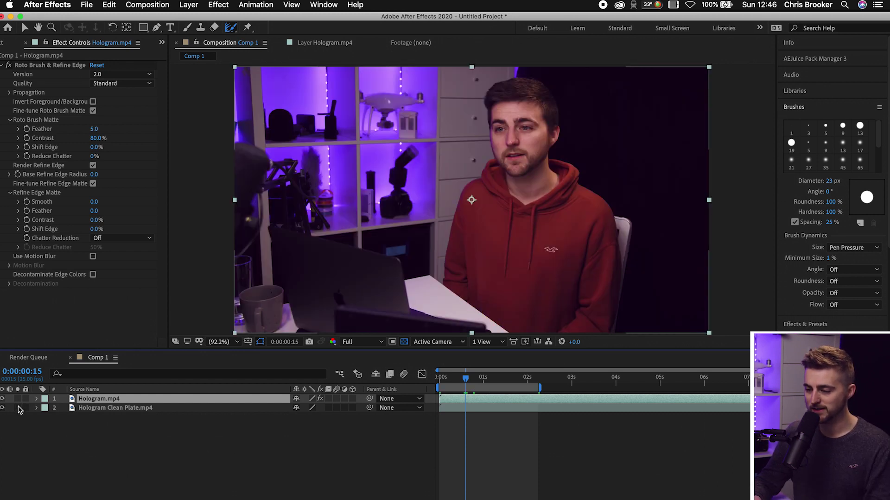
left_click(24, 27)
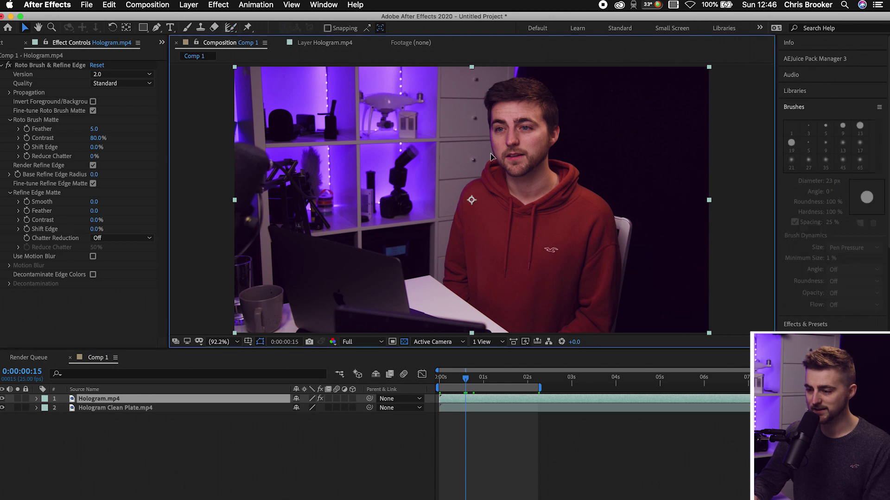
mouse_move(500, 157)
left_mouse_down()
mouse_move(294, 157)
mouse_move(539, 152)
mouse_move(392, 138)
left_mouse_up()
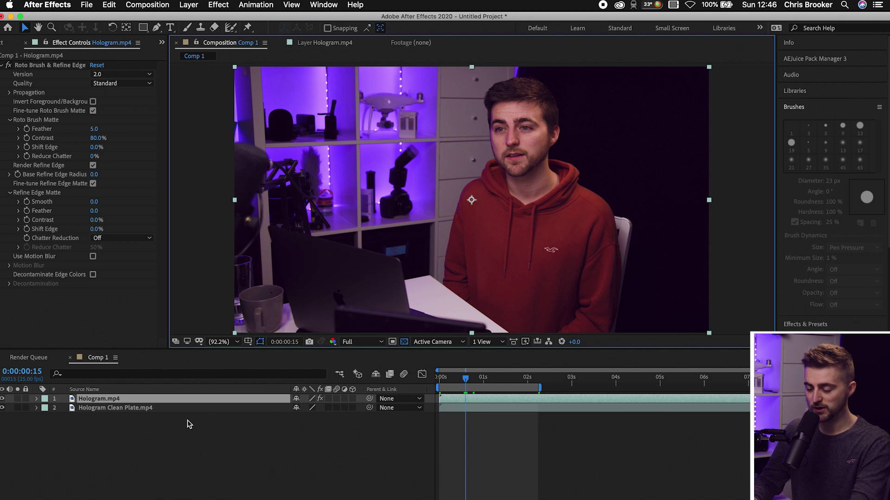
Lower the Hologram.mp4 layer's opacity to 74%, preview the composition and park the playhead at 0:00:00:17.
key("t")
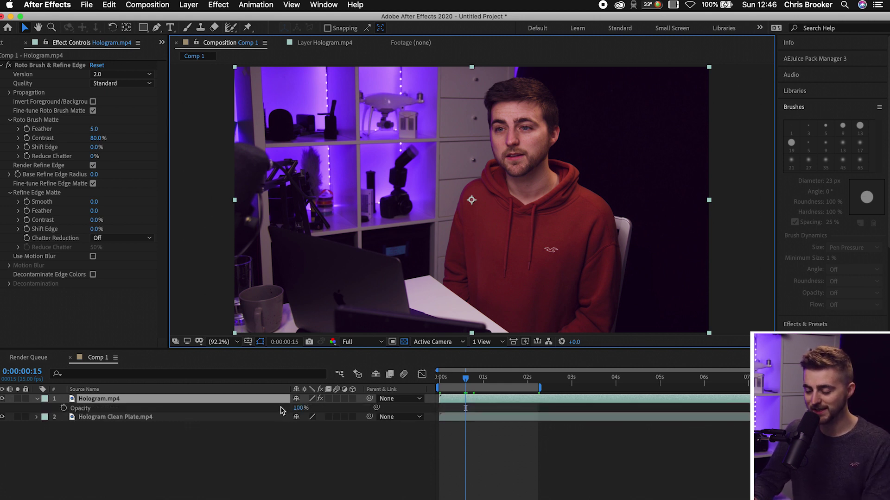
left_click_drag(299, 409, 285, 409)
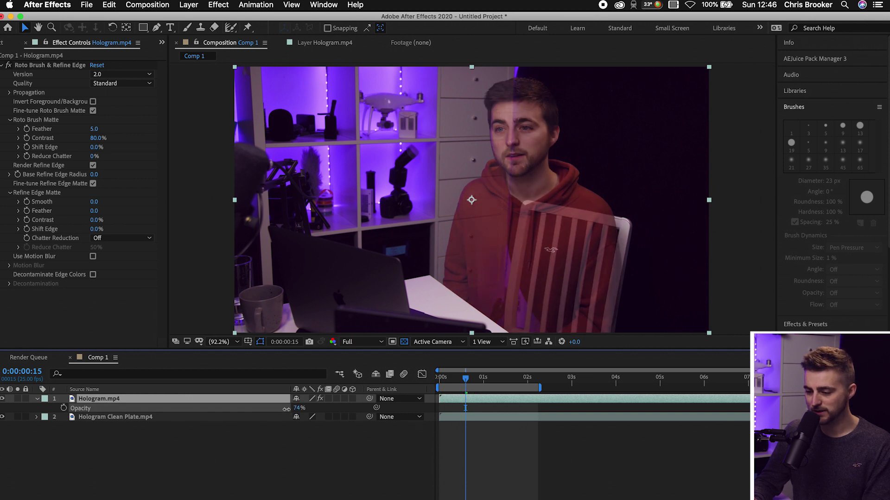
left_click(465, 408)
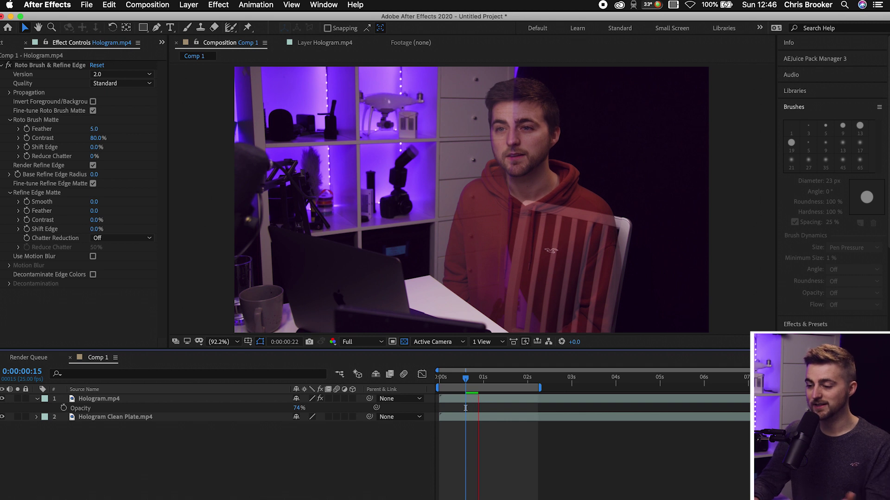
left_click(469, 379)
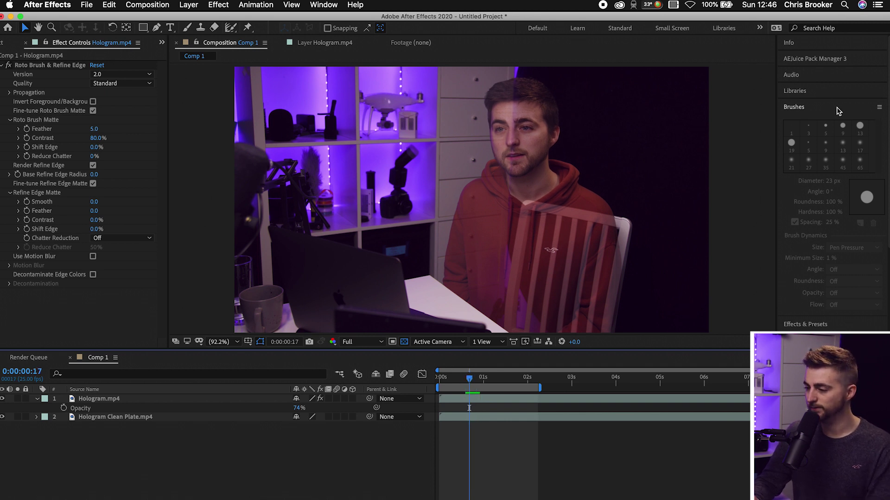
Find the Curves colour correction effect among the effects and presets and apply it to the Hologram.mp4 layer.
left_click(821, 111)
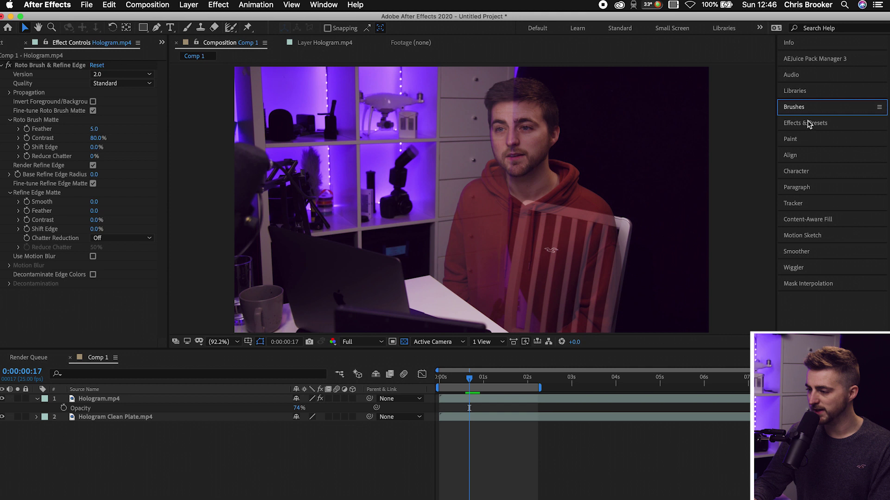
left_click(807, 125)
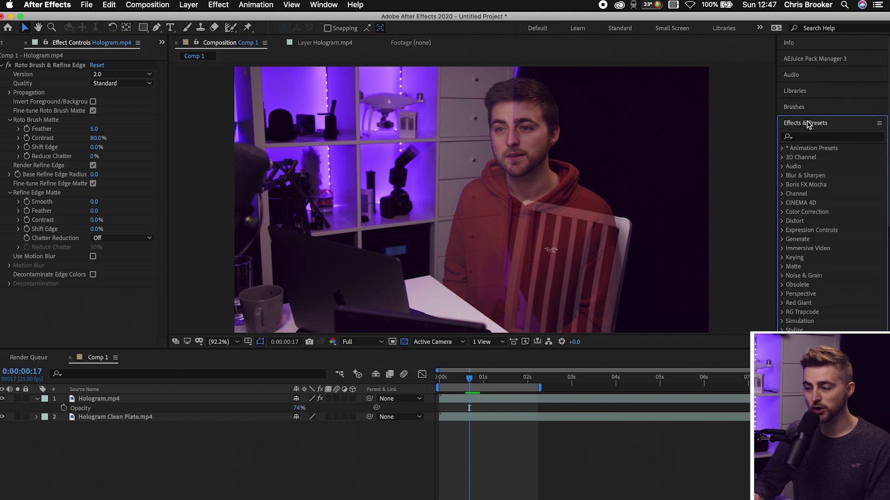
left_click(317, 4)
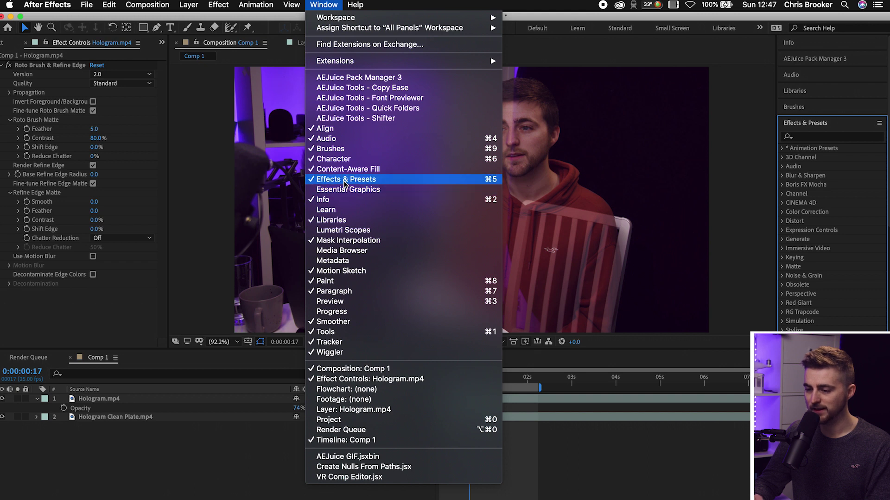
left_click(317, 4)
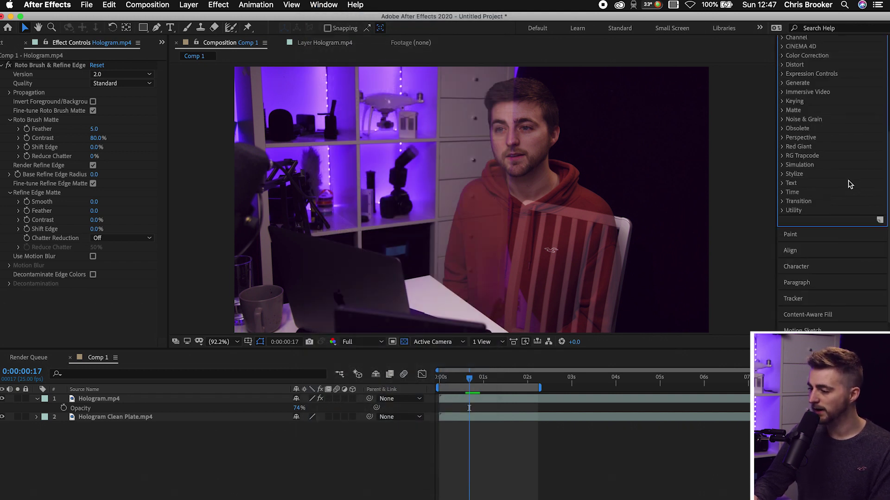
left_click(821, 106)
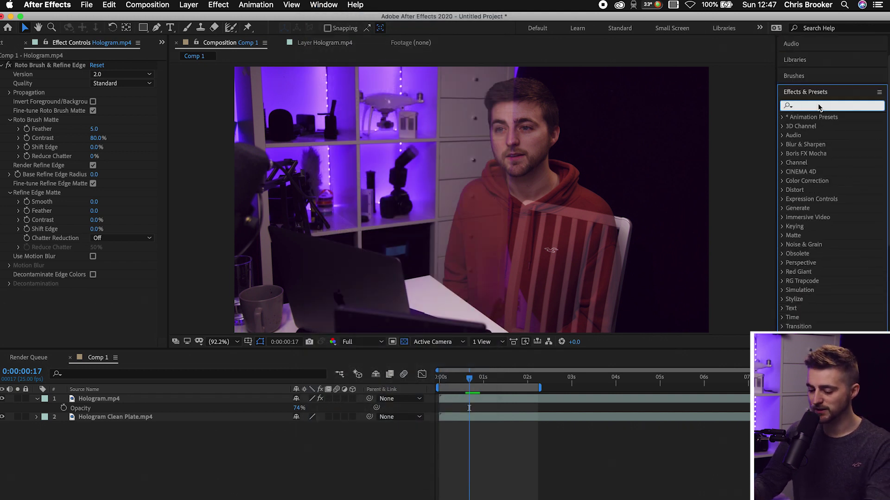
type("curv")
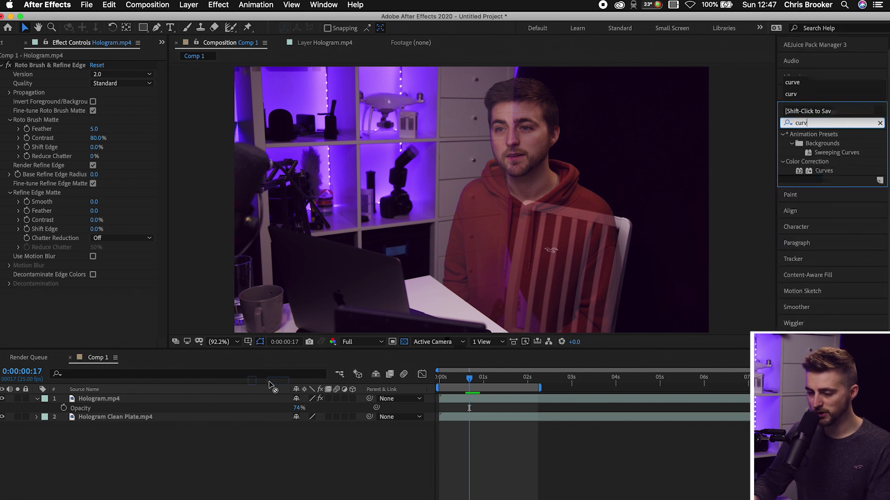
left_click_drag(823, 170, 169, 399)
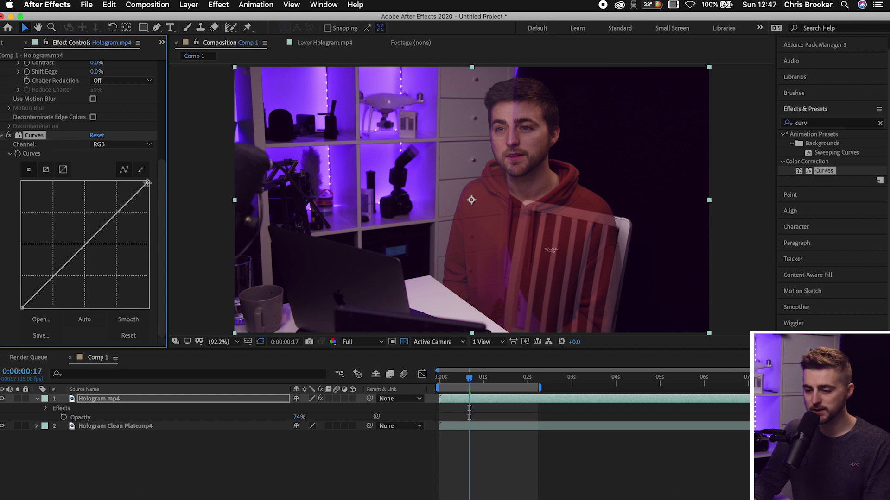
Brighten the Curves RGB highlights by moving the white point inward, and boost the Blue channel's highlights and lift its black point.
left_click_drag(147, 182, 128, 182)
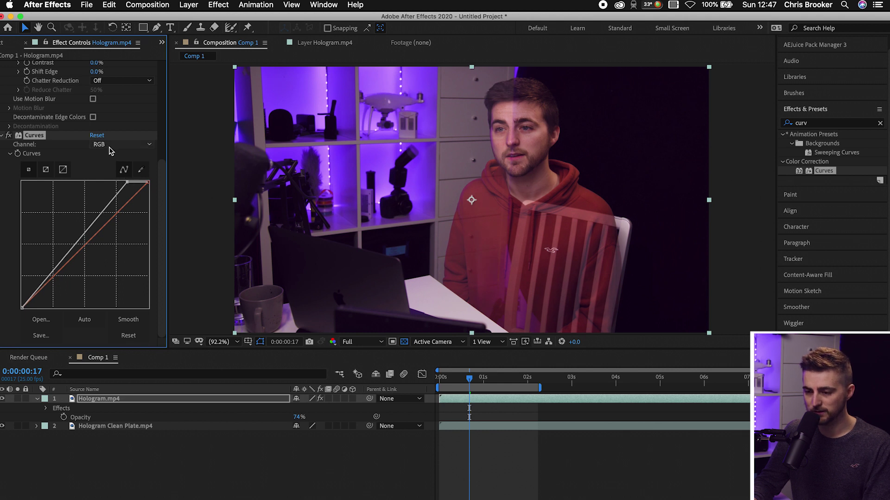
left_click(110, 146)
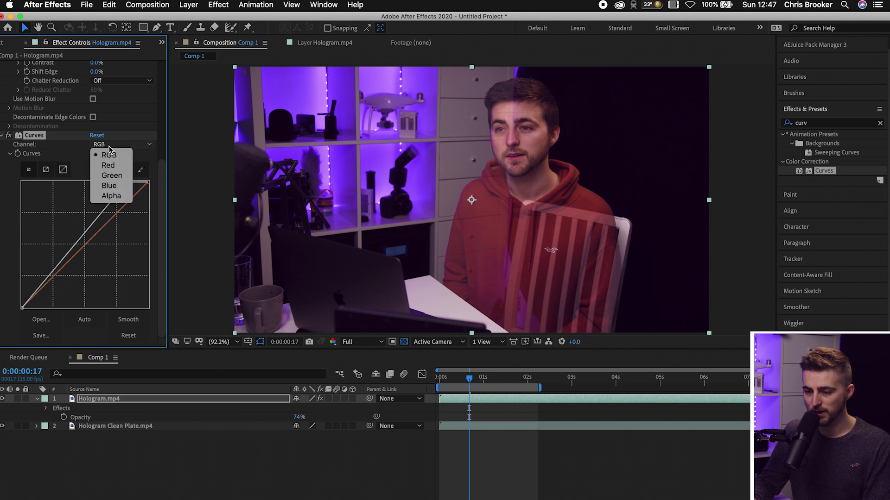
left_click(110, 185)
left_click_drag(145, 184, 103, 183)
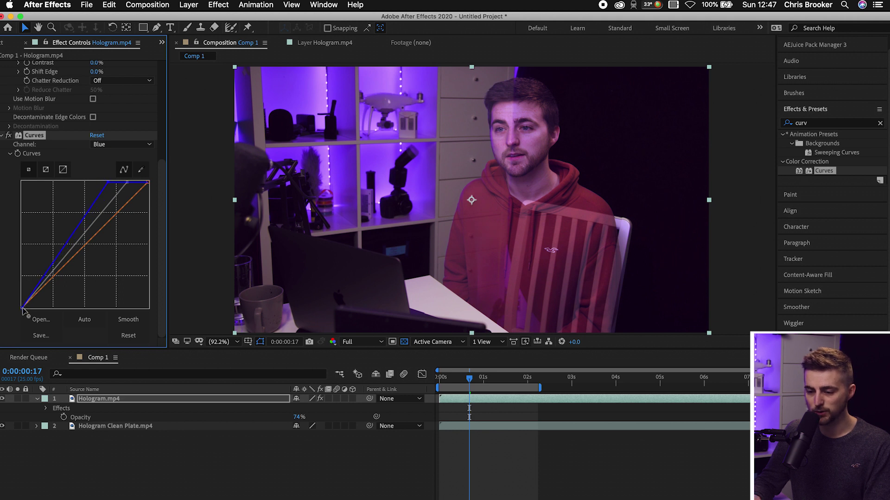
left_click_drag(23, 308, 22, 282)
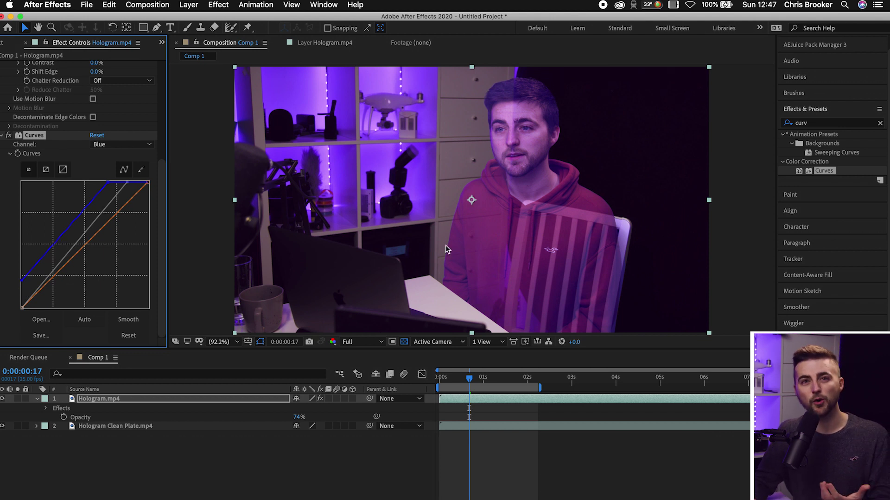
Search the effects for glow and apply the Stylize Glow effect to the Hologram.mp4 layer.
left_click(794, 123)
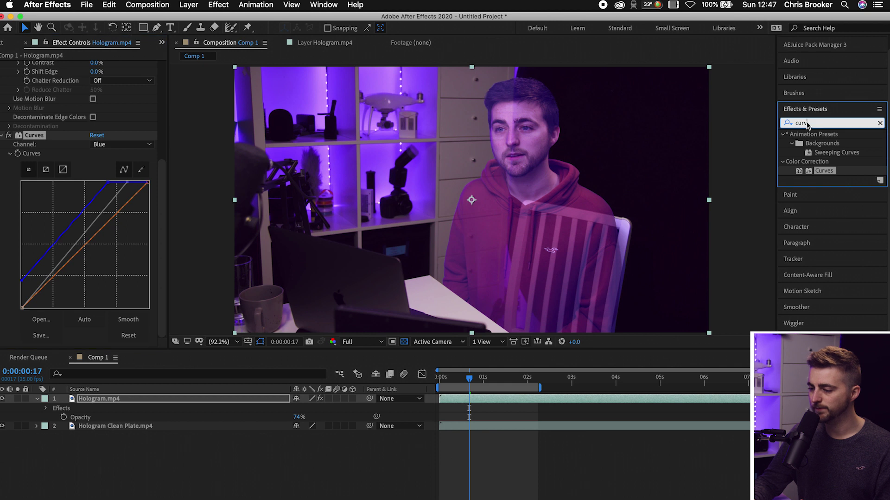
type("glow")
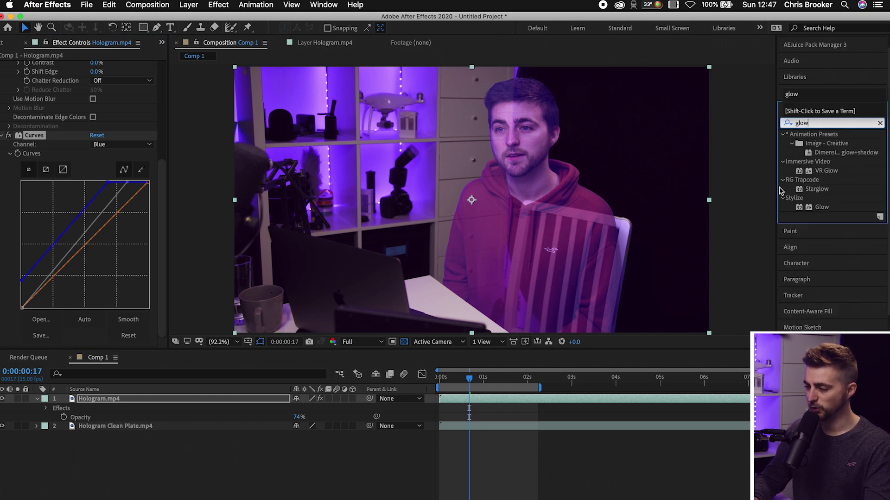
left_click_drag(818, 207, 480, 401)
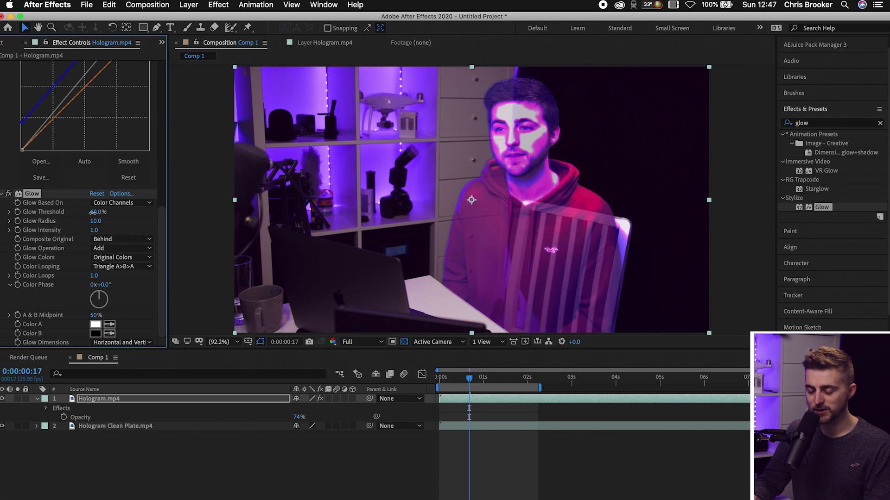
Set the Glow threshold to 84.3%, its radius to 99 and its intensity to 20.7.
left_click_drag(92, 212, 164, 239)
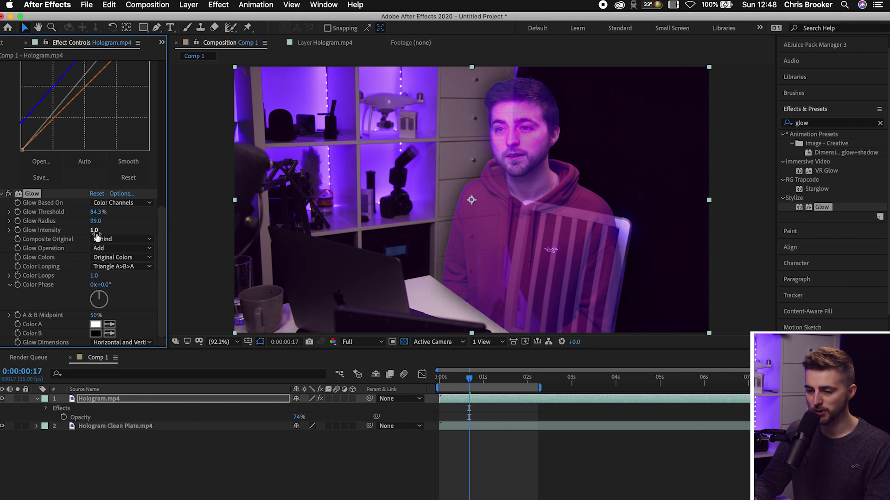
left_click_drag(95, 230, 27, 257)
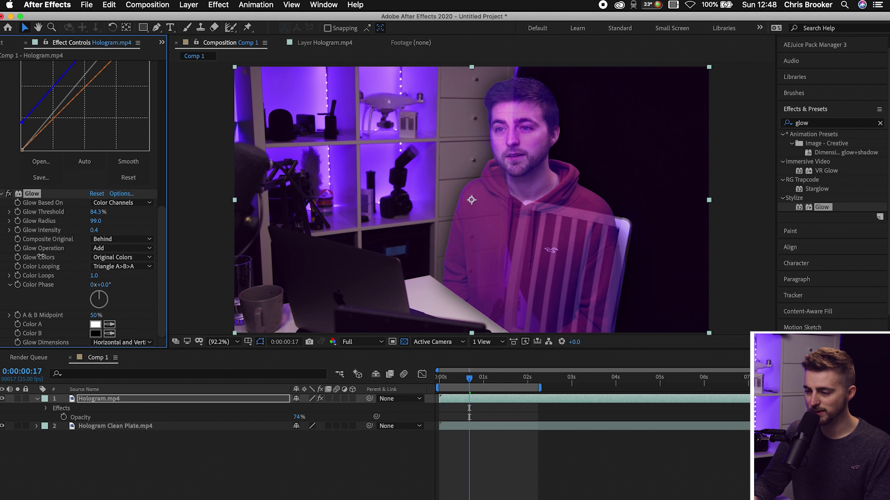
left_click_drag(167, 250, 889, 232)
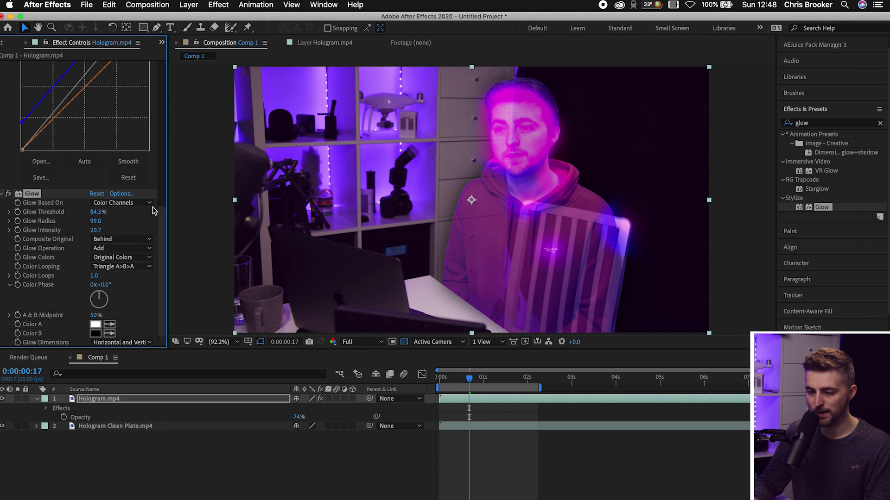
Try a much wider Glow radius, settle it at 129 and set the threshold to 81.6%.
left_click_drag(96, 221, 235, 210)
left_click_drag(309, 162, 310, 162)
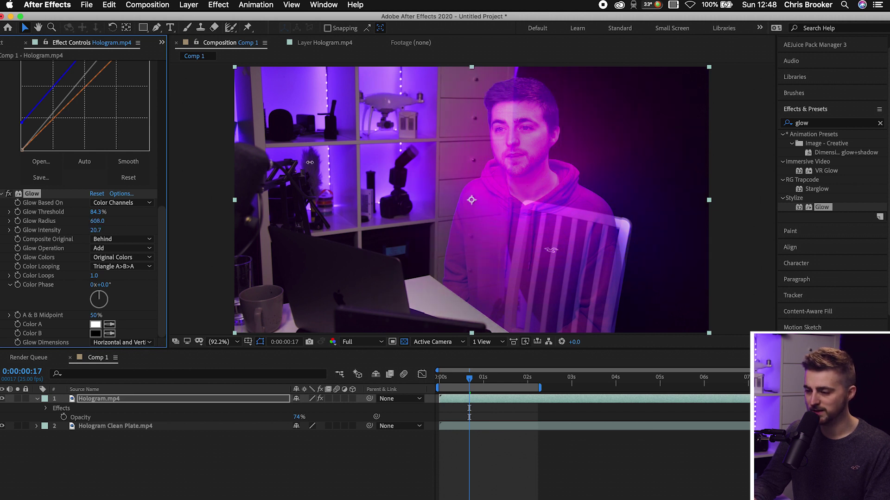
left_click_drag(360, 124, 125, 275)
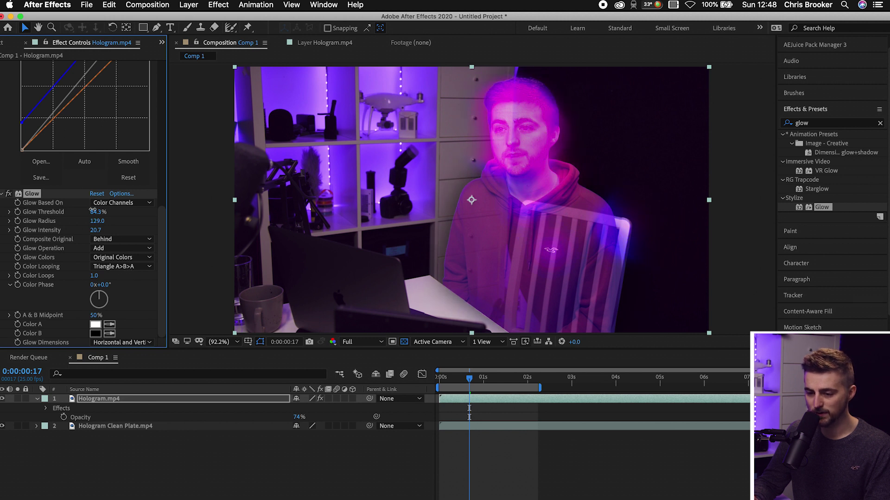
left_click_drag(92, 210, 138, 203)
Compare the On Top and Behind options for the Glow's Composite Original setting, and set it to None.
left_click(98, 240)
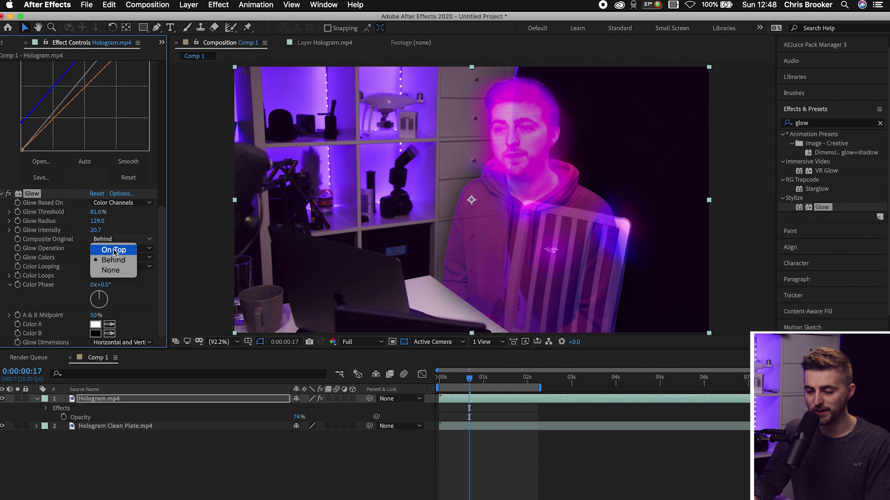
left_click(114, 250)
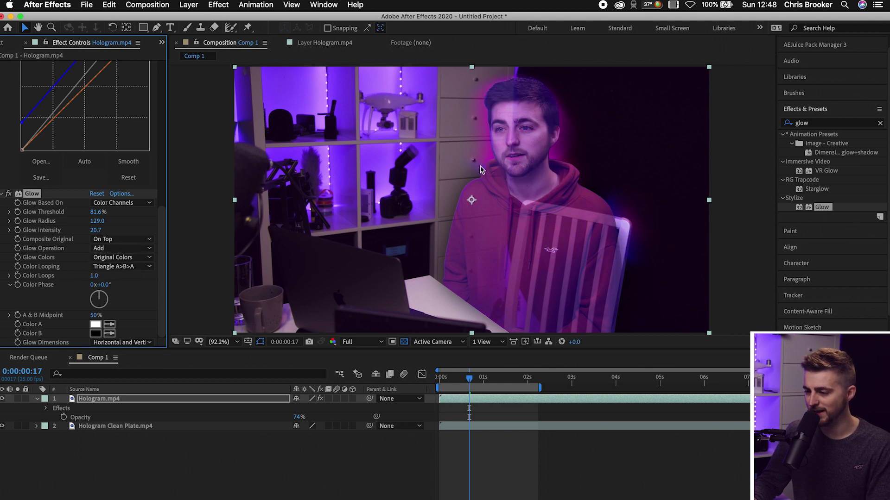
left_click(108, 249)
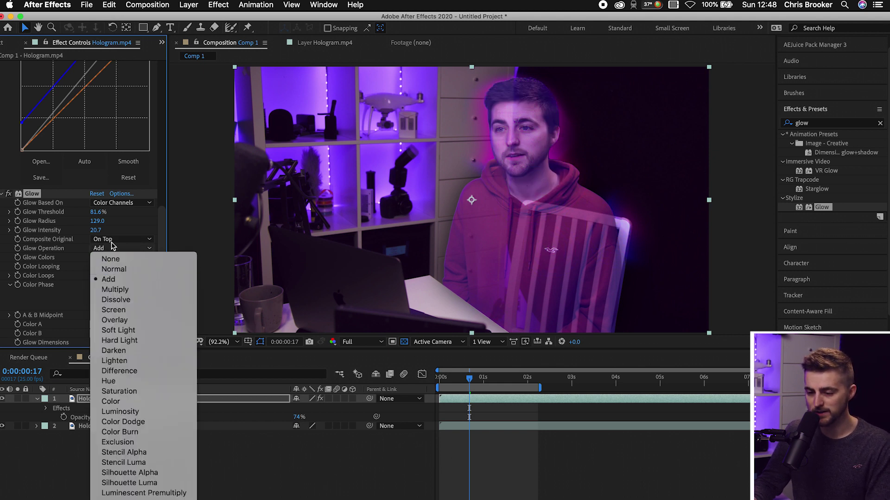
left_click(109, 242)
left_click(109, 241)
left_click(107, 260)
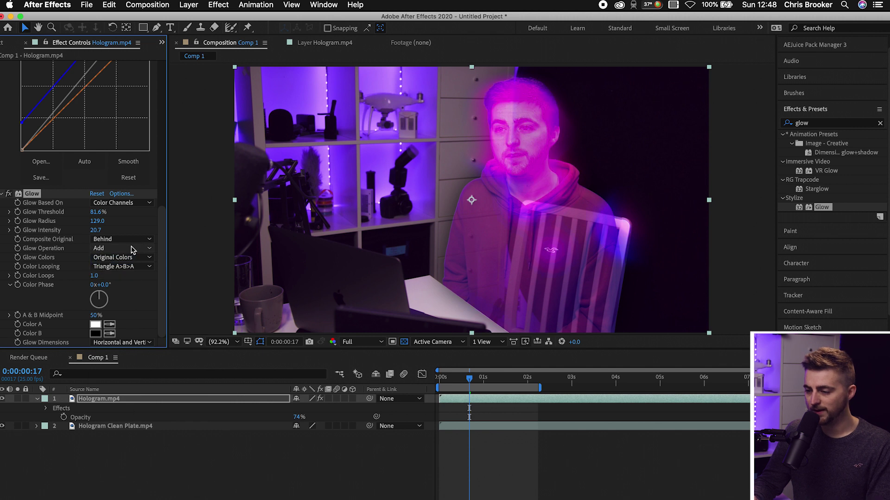
left_click(119, 241)
left_click(111, 270)
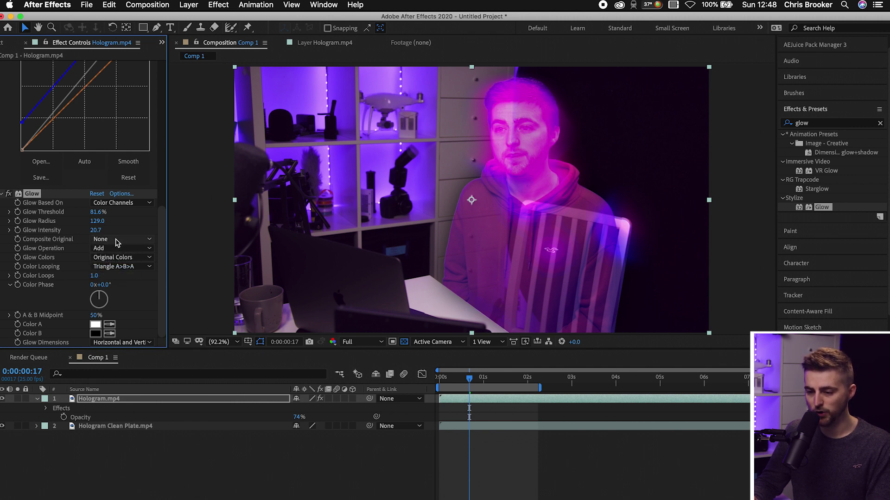
Set the Glow's Composite Original to On Top and check the Hologram.mp4 layer soloed, with the solo turned off at the end.
left_click(115, 239)
left_click(111, 250)
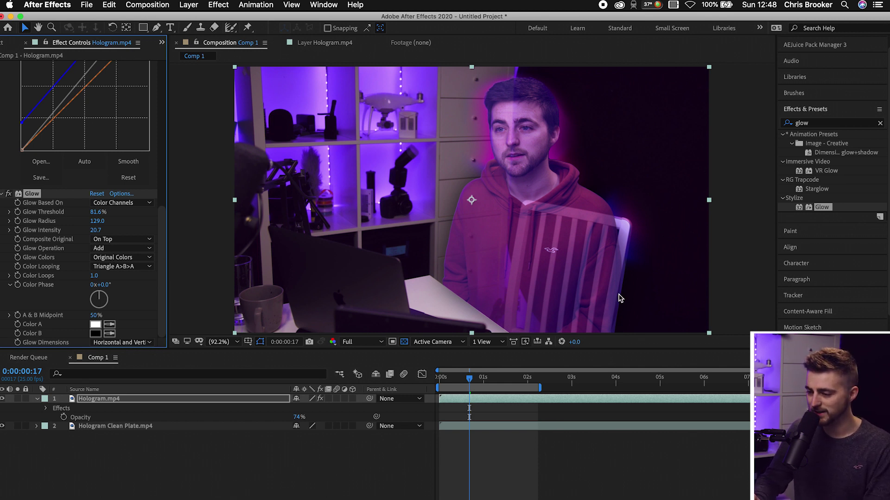
left_click(17, 399)
left_click(18, 399)
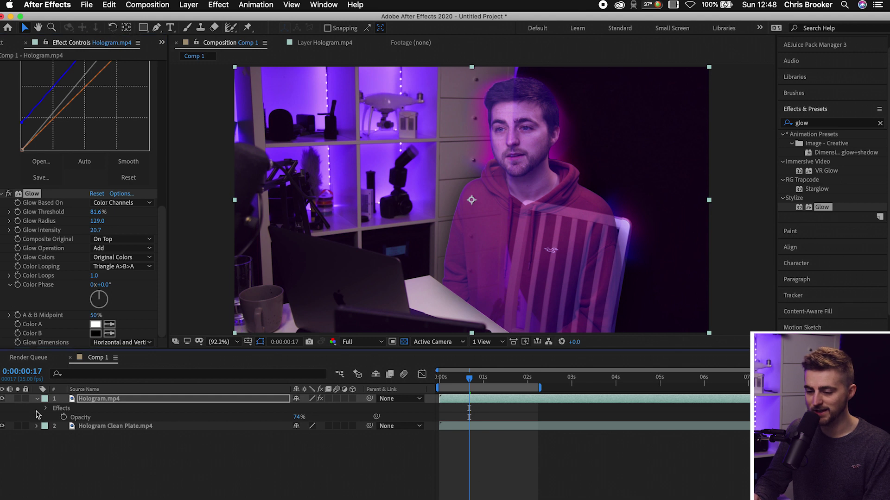
left_click(18, 399)
left_click(404, 341)
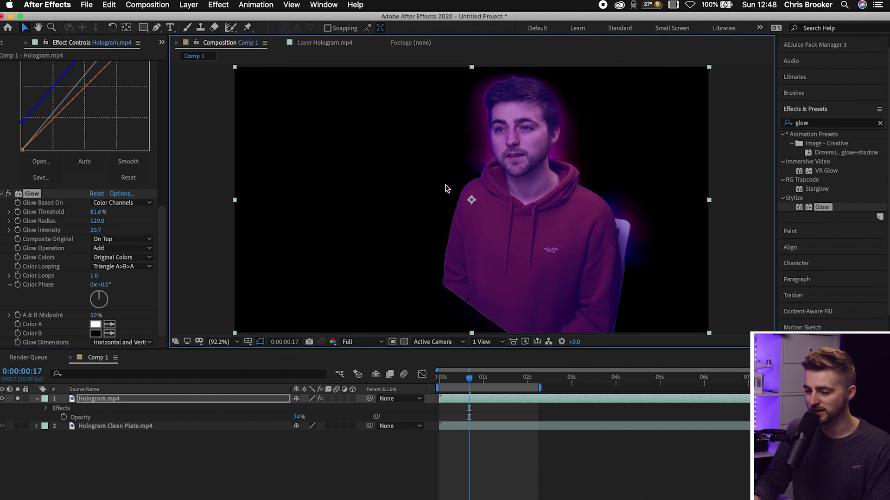
left_click(17, 399)
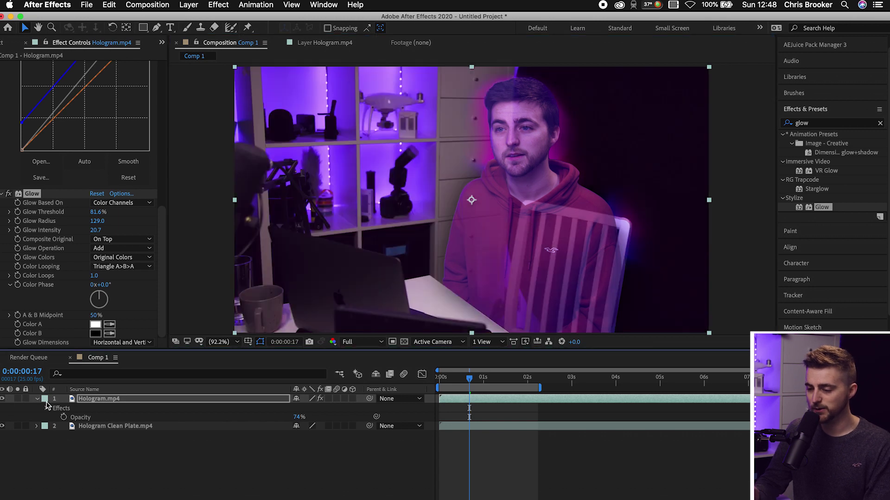
Clear the effects search, find Wave Warp among the Distort effects and apply it to the Hologram.mp4 layer.
key("Page_Down")
key("Page_Down")
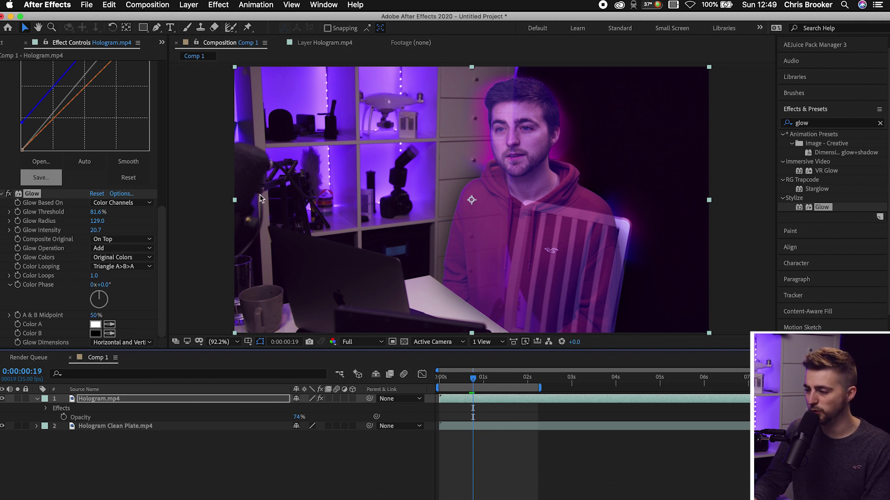
left_click(813, 124)
key("BackSpace")
key("BackSpace")
key("BackSpace")
key("BackSpace")
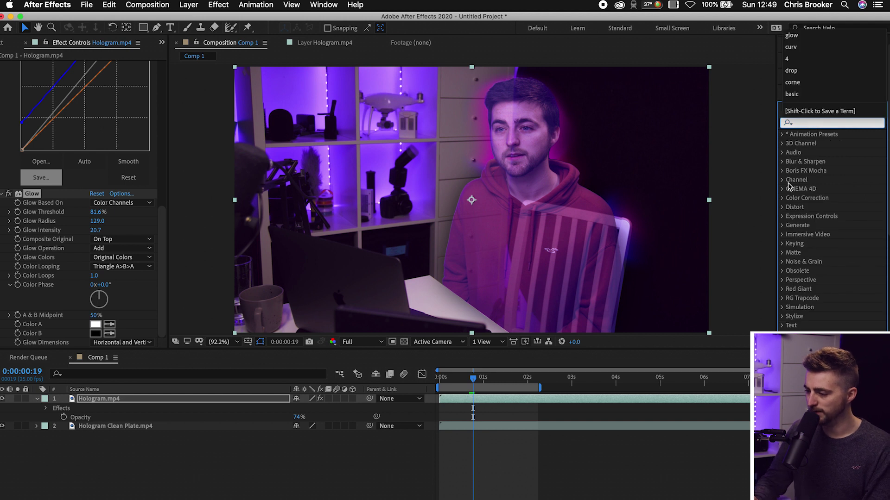
left_click(782, 209)
left_click(782, 210)
scroll(783, 210, "down", 5)
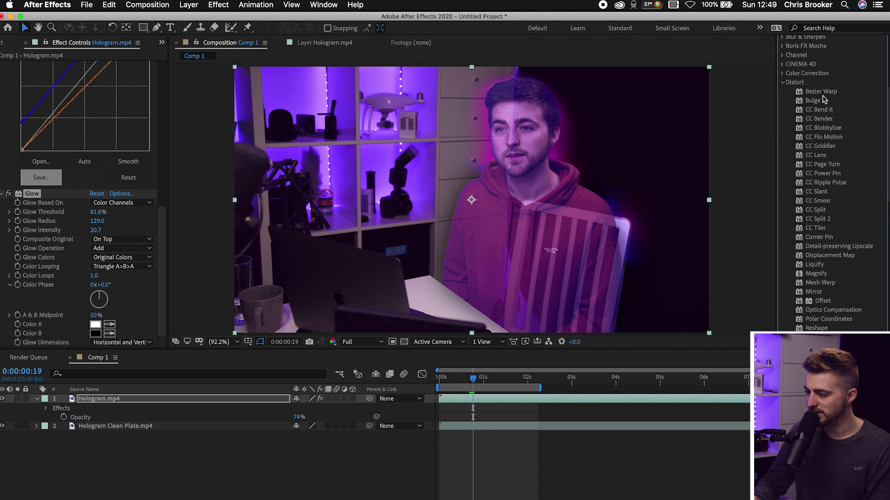
scroll(817, 202, "down", 3)
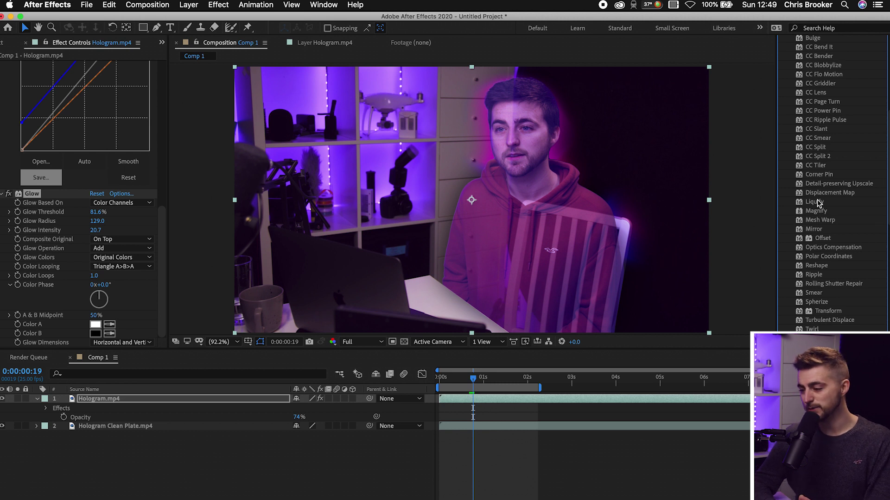
scroll(817, 203, "down", 3)
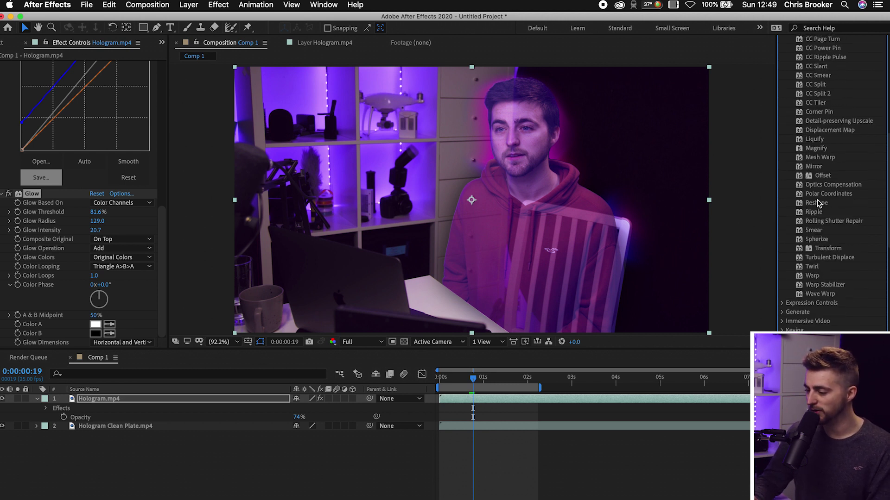
left_click(820, 295)
left_click_drag(604, 354, 513, 399)
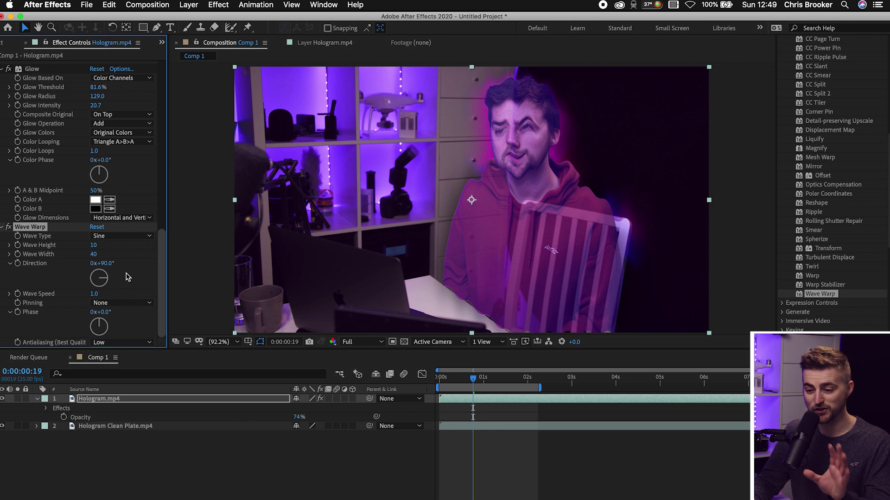
Set the Wave Warp's wave type to Square and its direction to 0°.
left_click(125, 238)
key("Escape")
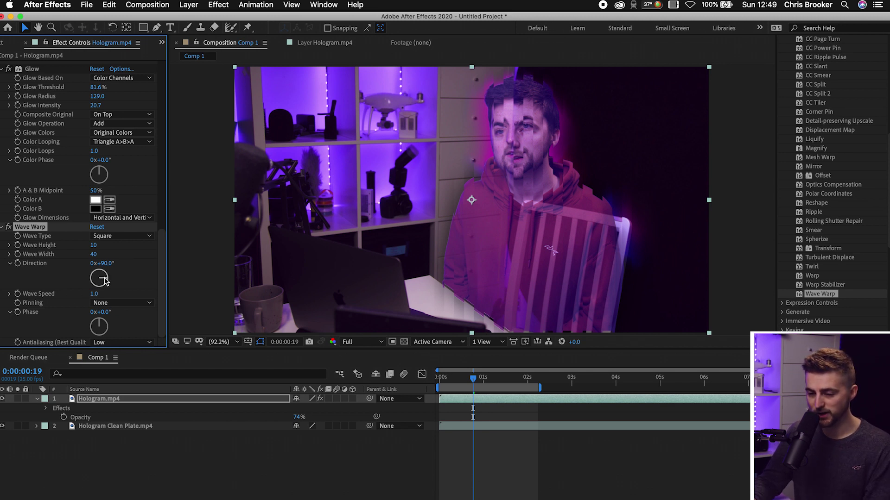
left_click(105, 264)
type("0")
key("Return")
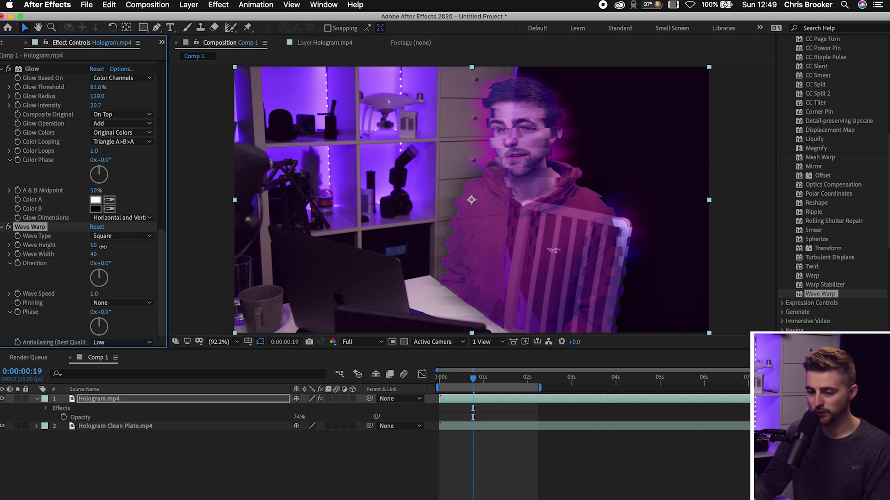
Try a much larger wave height, undo it, and set the Wave Warp's wave width to 22.
left_click_drag(103, 247, 130, 287)
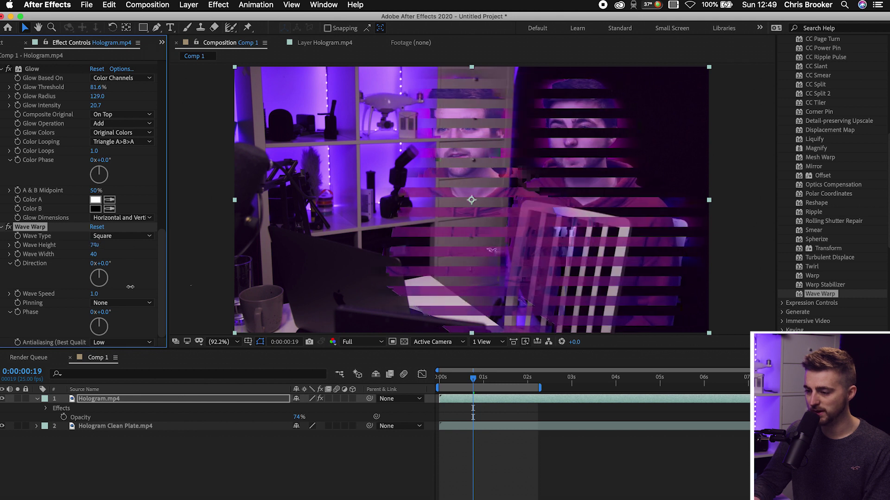
key("super+z")
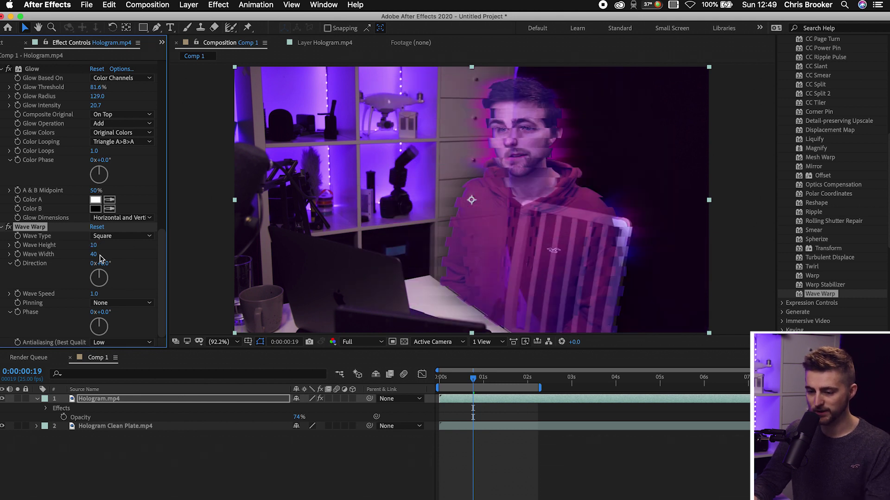
left_click_drag(93, 254, 149, 255)
Keyframe the Wave Warp phase from 0° at the first frame to 2x+4.0° near the end of the work area.
key("Home")
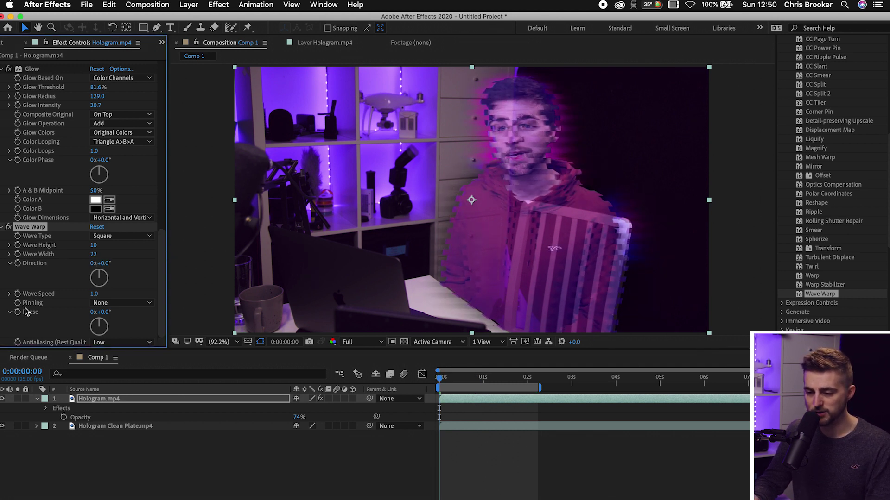
left_click_drag(106, 330, 111, 381)
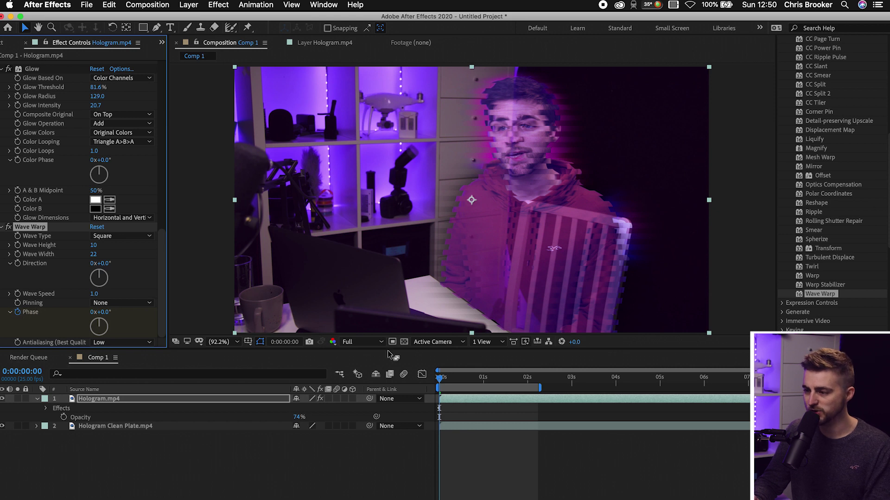
left_click_drag(467, 381, 536, 377)
left_click_drag(108, 324, 99, 296)
key("Home")
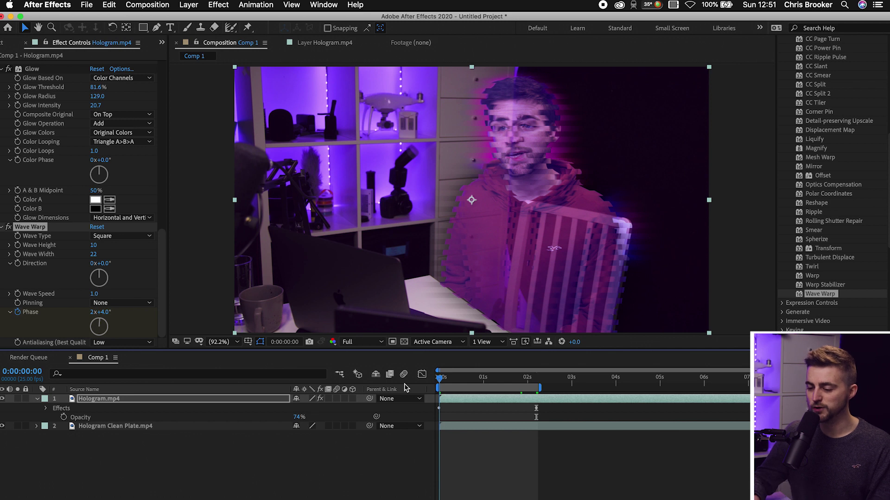
key("super+z")
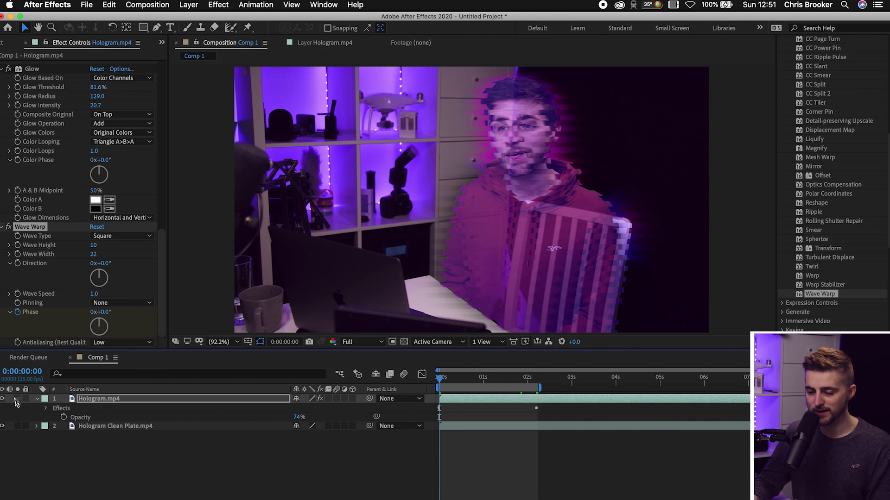
Preview the wave animation with Hologram.mp4 soloed at Quarter resolution, and restore the background layer's visibility.
key("space")
left_click(18, 399)
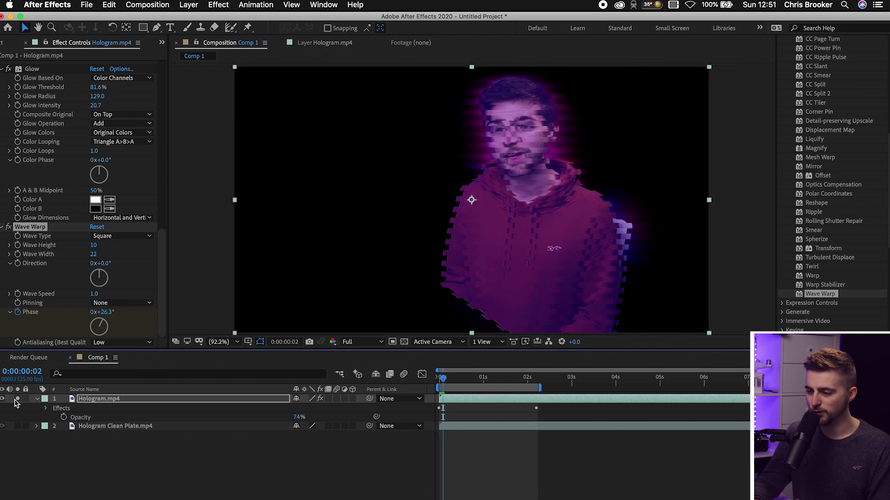
key("super+alt+shift+j")
key("space")
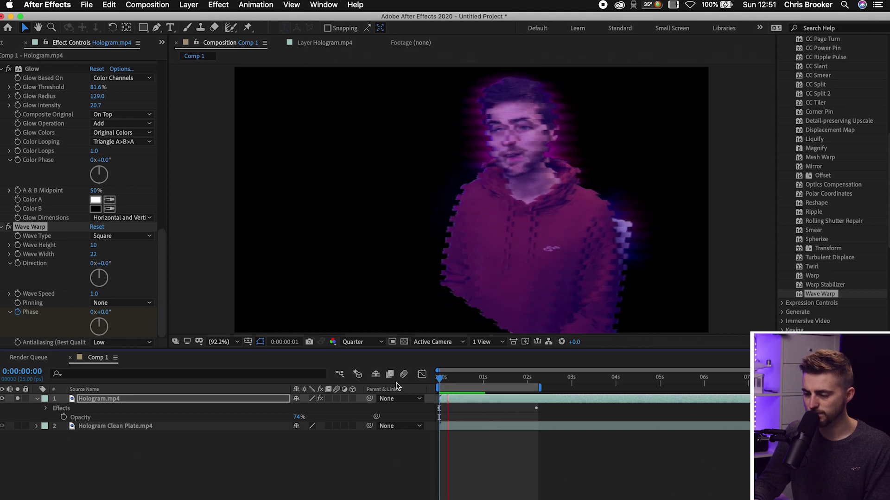
left_click(6, 406)
left_click(17, 399)
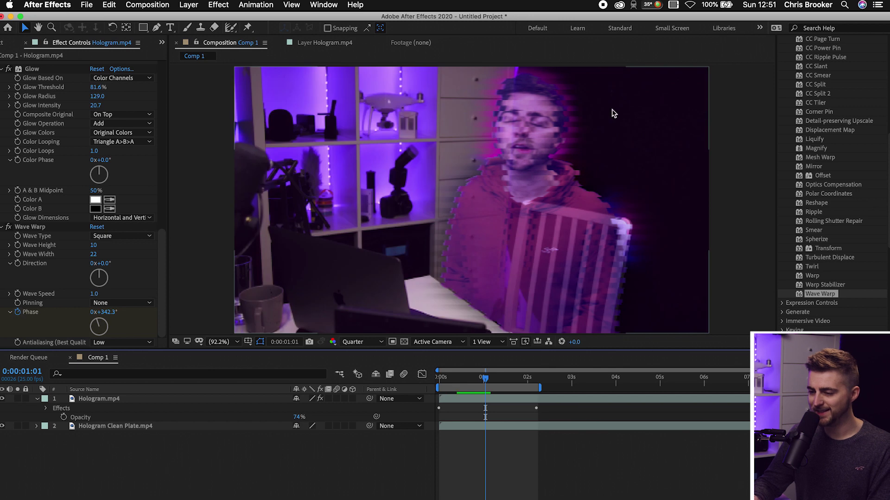
Set the Wave Warp's wave height to 4 and check the result at Full preview resolution.
left_click(464, 379)
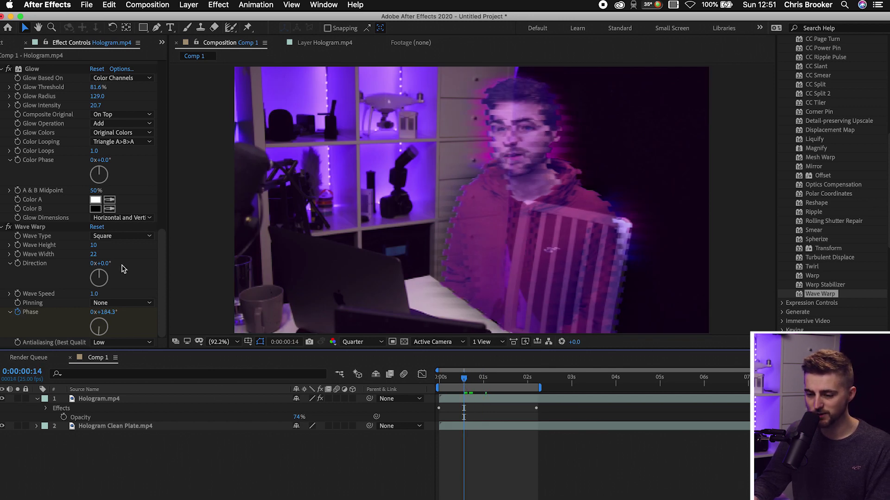
left_click_drag(93, 249, 91, 251)
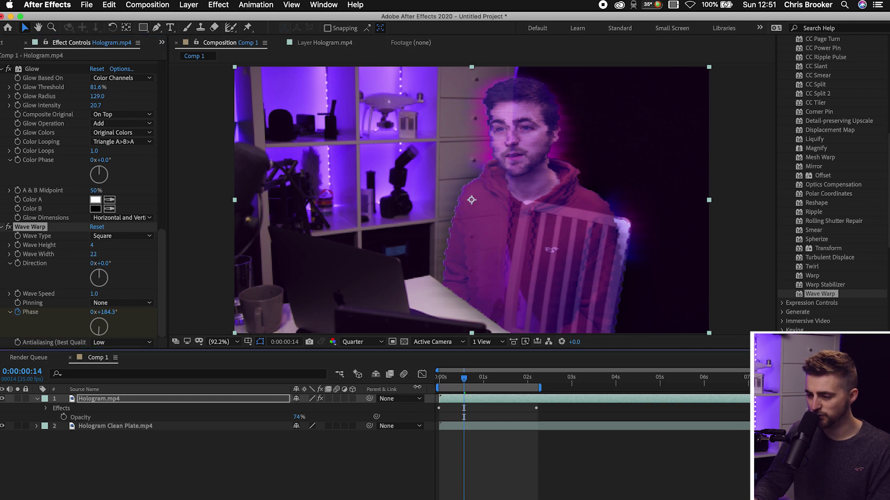
left_click_drag(441, 378, 434, 380)
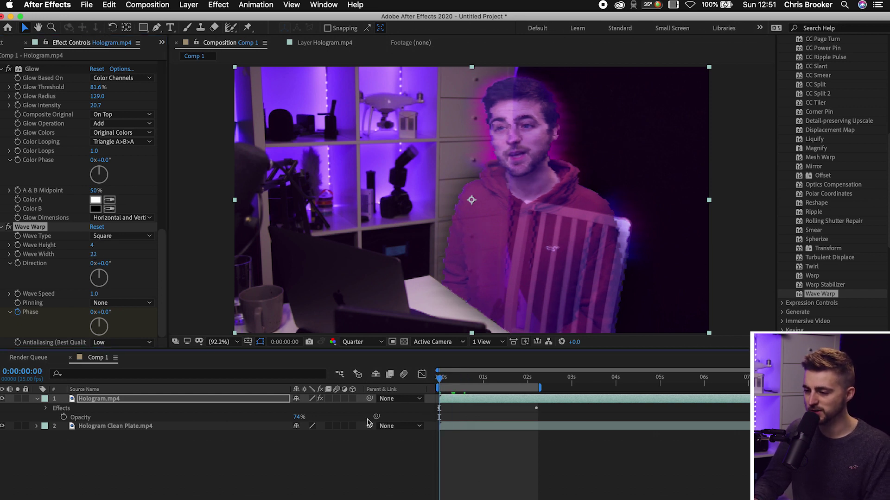
left_click(364, 342)
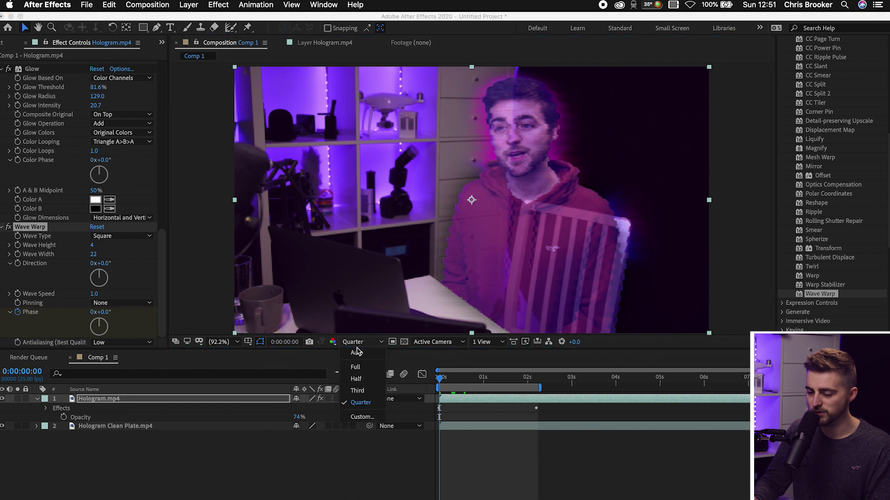
left_click(359, 363)
left_click(452, 380)
left_click_drag(455, 383, 438, 381)
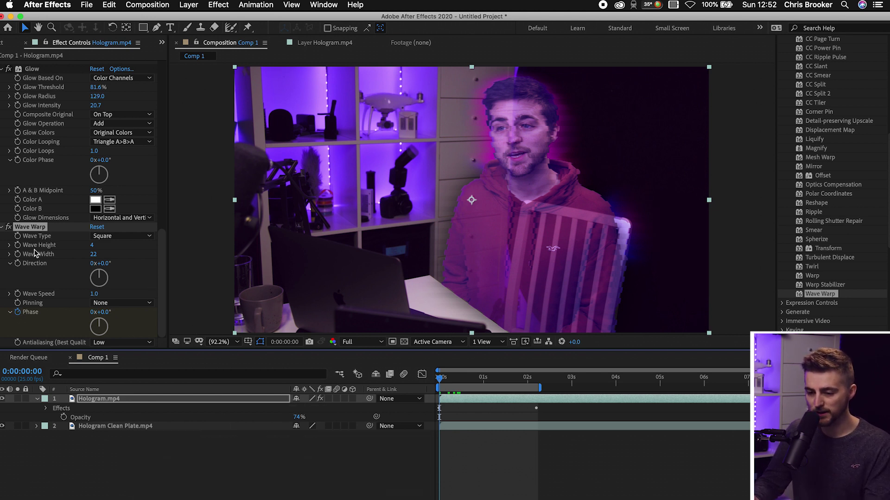
Keyframe the Wave Height at 4 on the first frame and at -4 on frame 6.
left_click(18, 246)
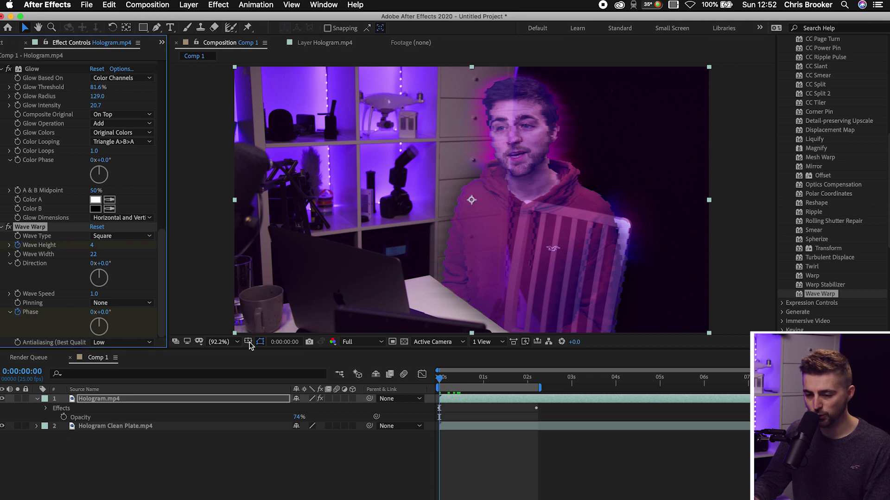
left_click_drag(441, 384, 450, 384)
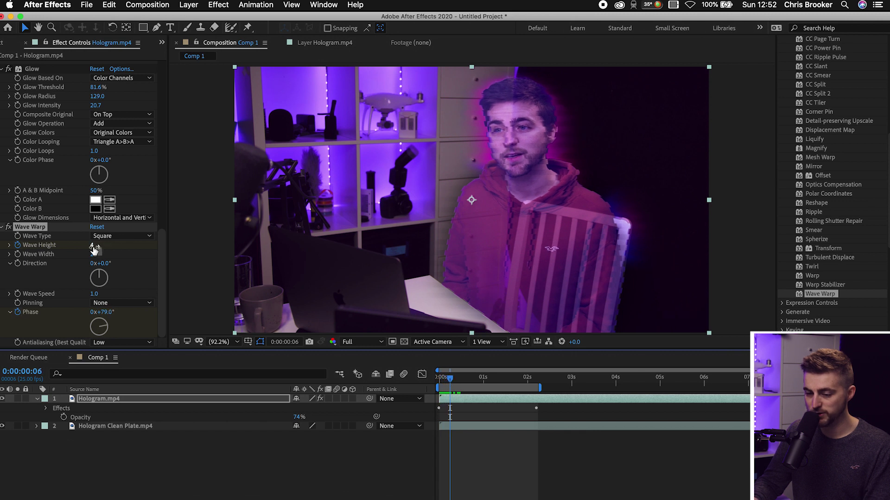
left_click_drag(94, 250, 89, 254)
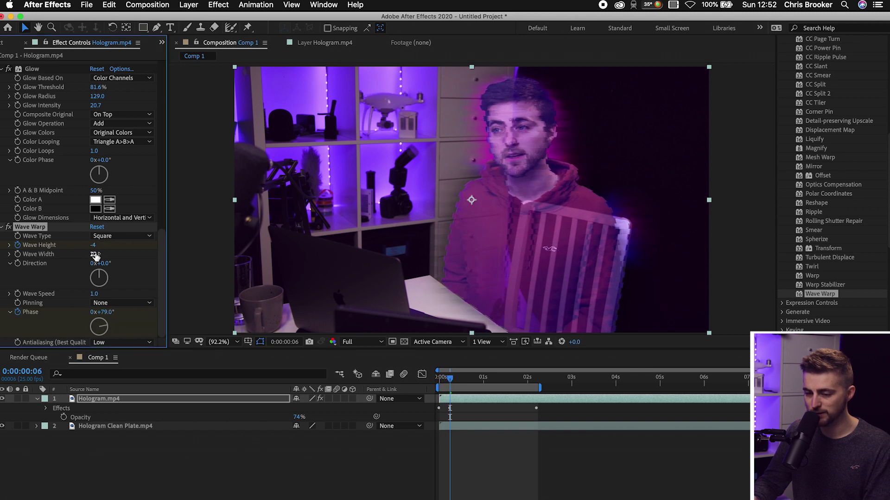
Reveal the Wave Warp keyframes in the timeline, paste copies of the Wave Height keyframe pair repeatedly up to the work area's end, and preview.
left_click(47, 409)
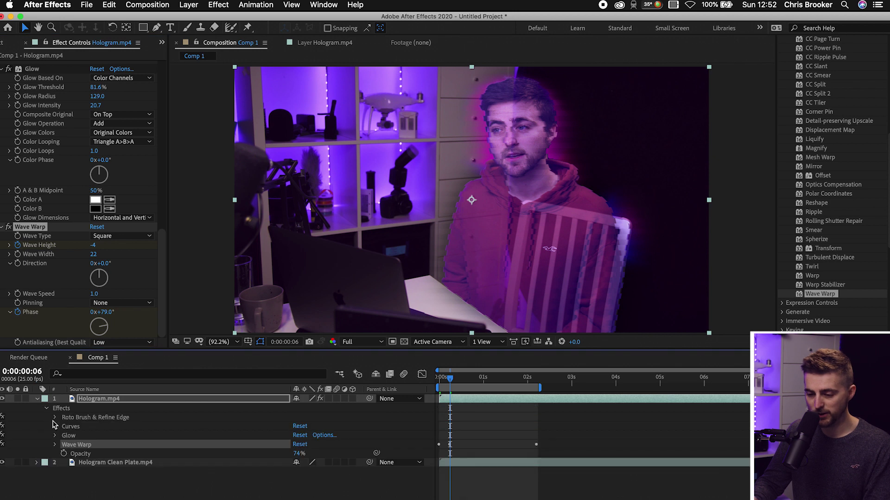
left_click(55, 445)
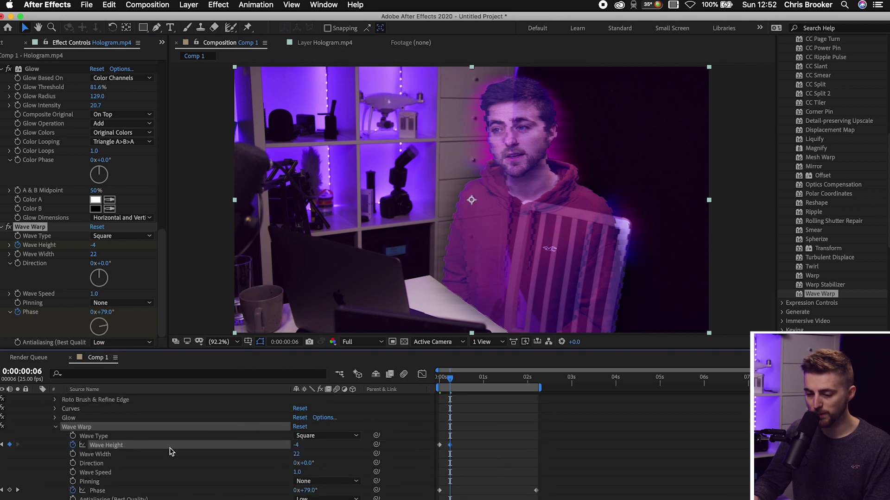
left_click_drag(429, 460, 451, 440)
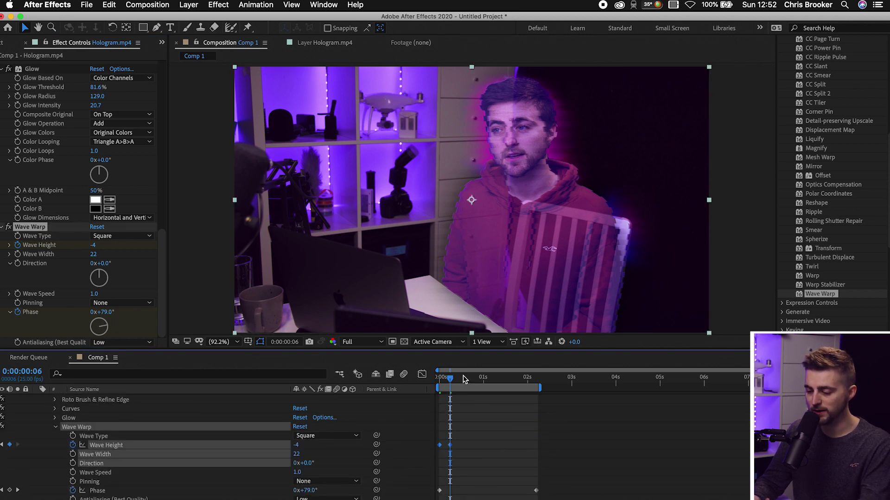
left_click_drag(450, 379, 458, 381)
key("ctrl+v")
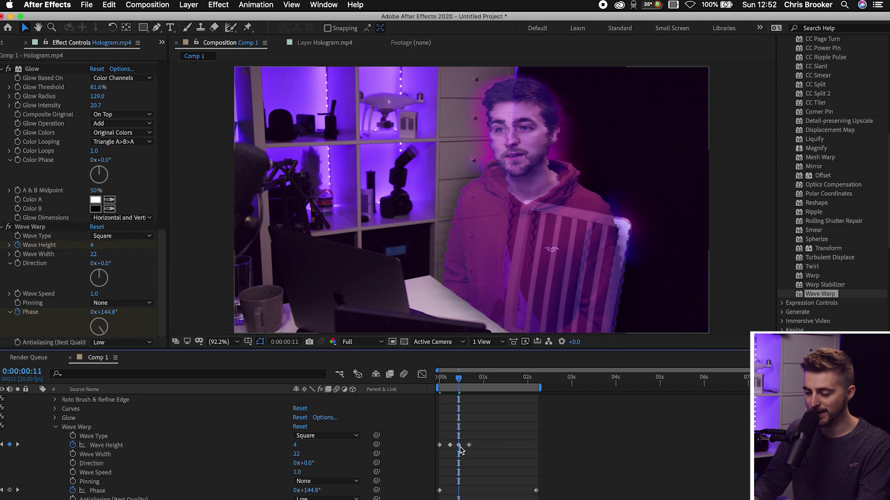
left_click(480, 379)
key("ctrl+v")
left_click(499, 378)
key("ctrl+v")
left_click(517, 379)
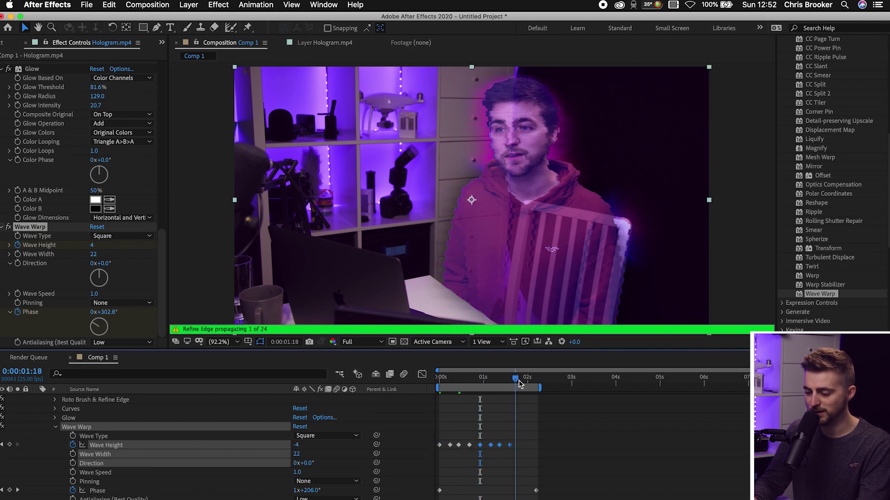
key("ctrl+v")
key("space")
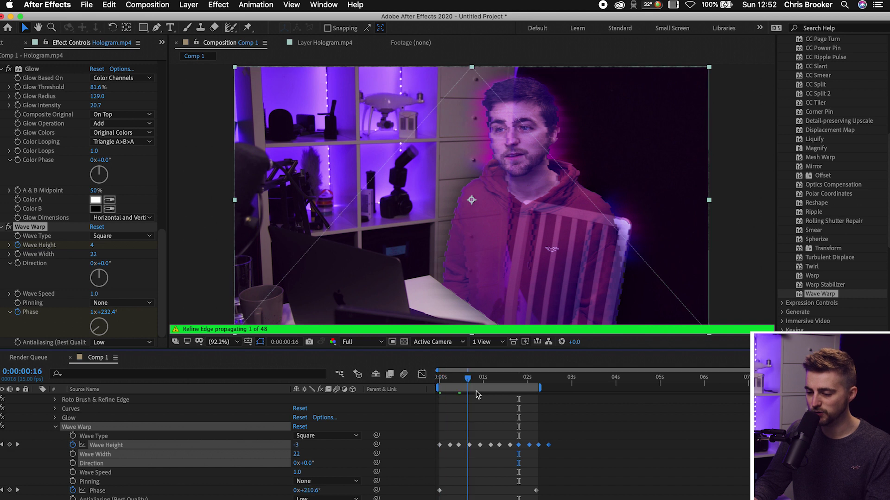
Preview the Wave Warp glitch animation from the first frame and park the playhead near the start of the comp.
left_click(441, 379)
key("space")
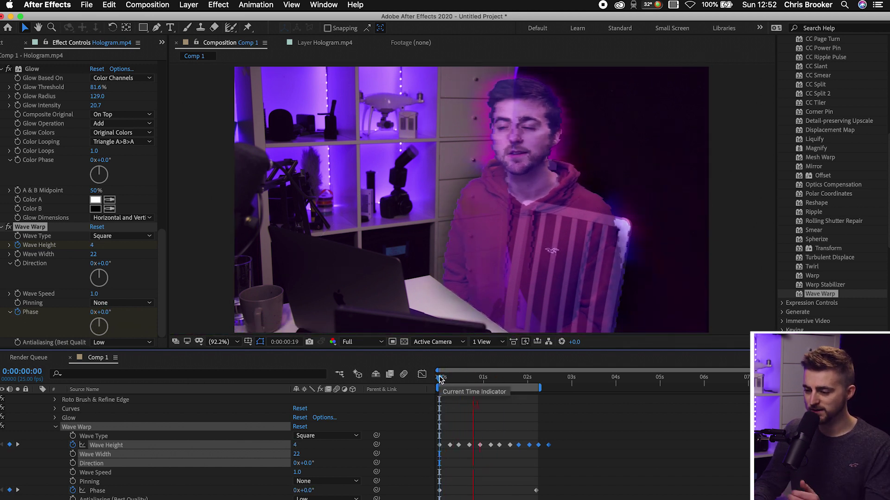
left_click(446, 376)
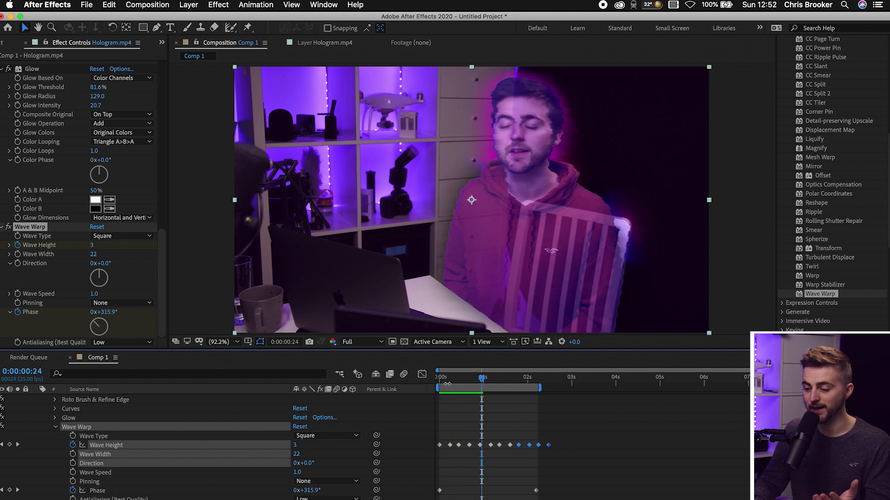
left_click_drag(442, 381, 445, 380)
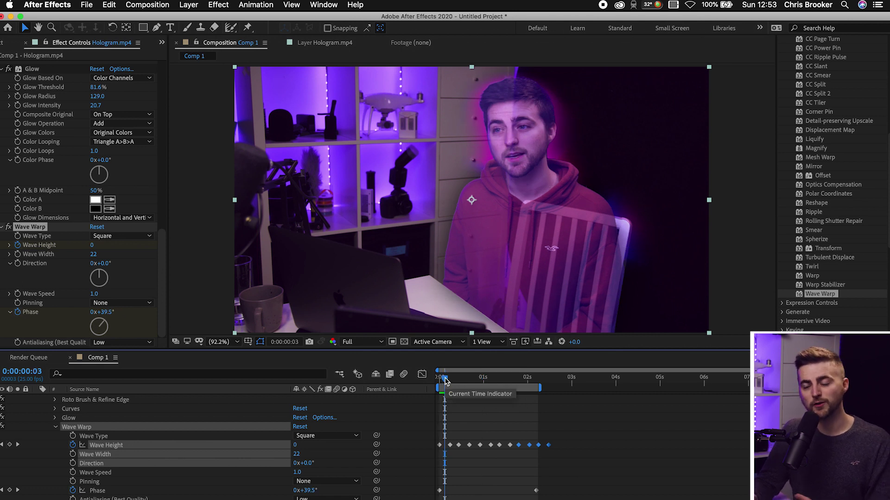
Find the Tint effect and apply it to the Hologram.mp4 layer.
scroll(860, 170, "up", 6)
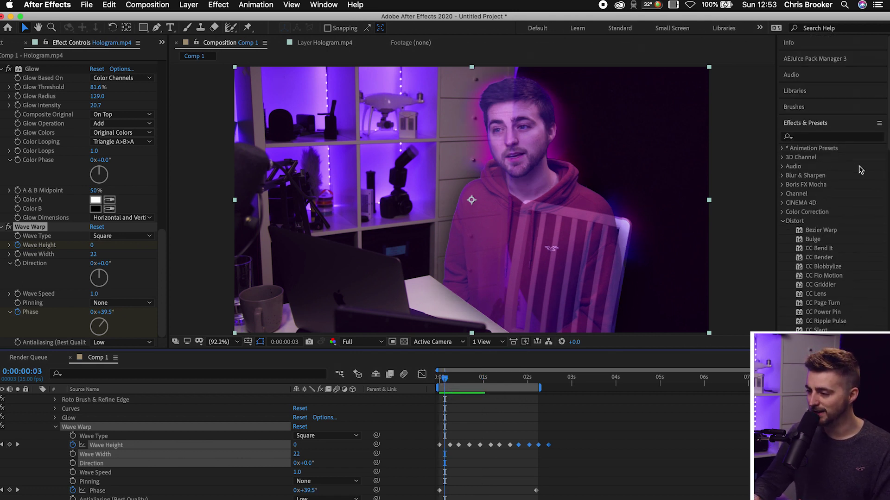
left_click(811, 137)
type("tint")
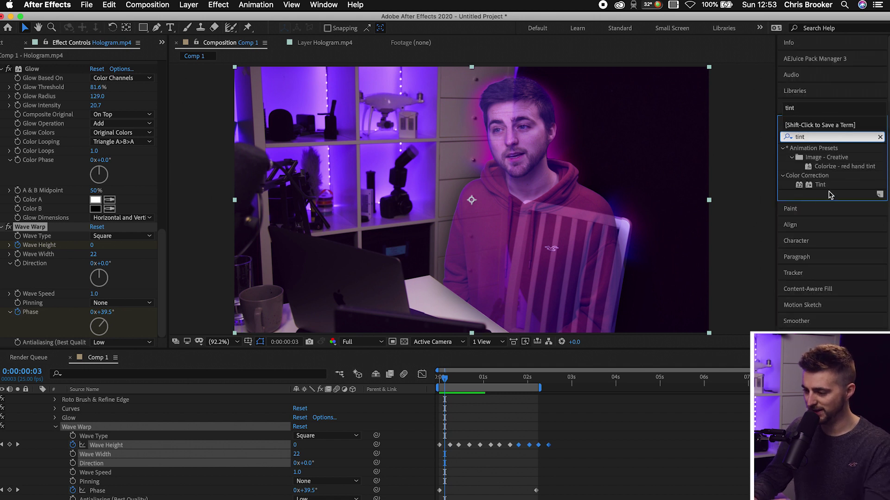
scroll(681, 429, "up", 1)
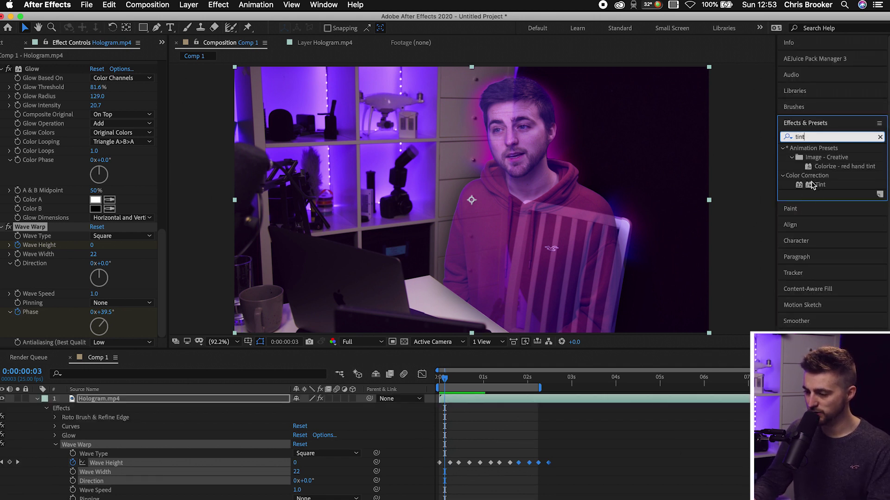
left_click_drag(817, 184, 598, 297)
left_click_drag(453, 401, 454, 403)
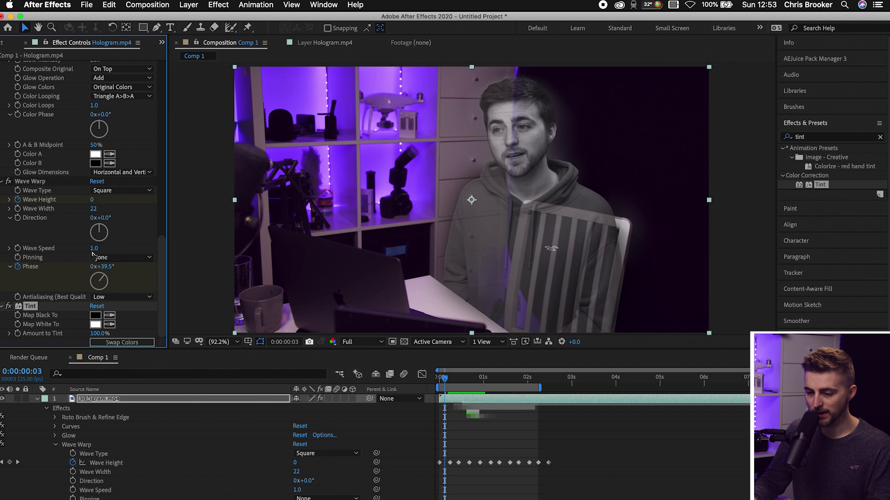
Map the Tint effect's blacks to a dark navy blue.
left_click(93, 317)
left_click(397, 135)
left_click_drag(358, 178, 357, 178)
left_click(482, 88)
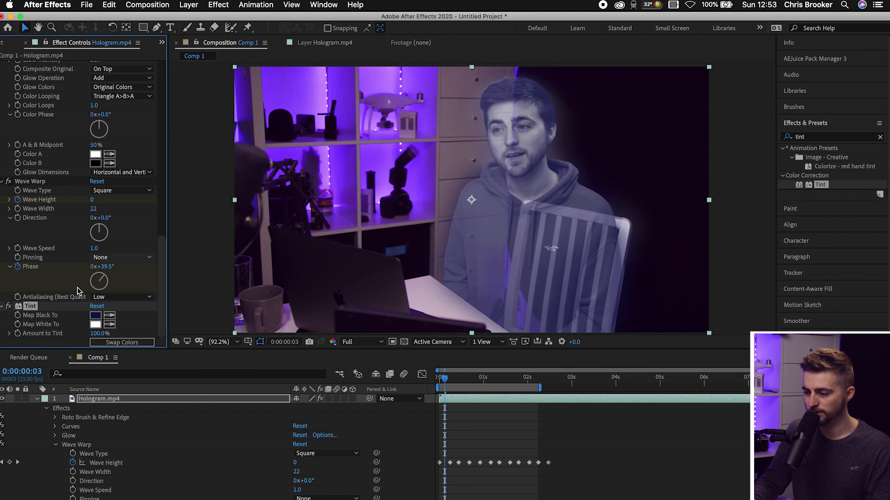
Map the Tint effect's whites to a pale cyan, about B7D9E0, and set Amount to Tint to 72%.
left_click(96, 324)
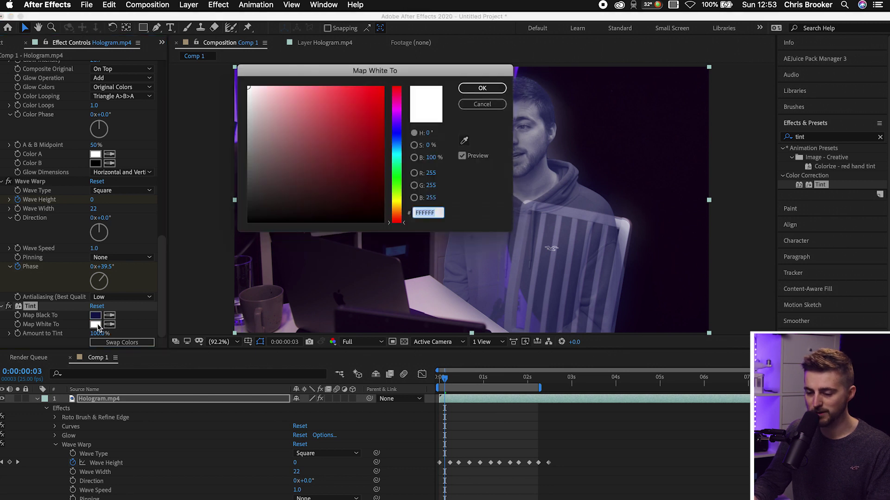
left_click(397, 151)
mouse_move(308, 118)
left_mouse_down()
mouse_move(283, 97)
mouse_move(265, 101)
mouse_move(272, 103)
left_mouse_up()
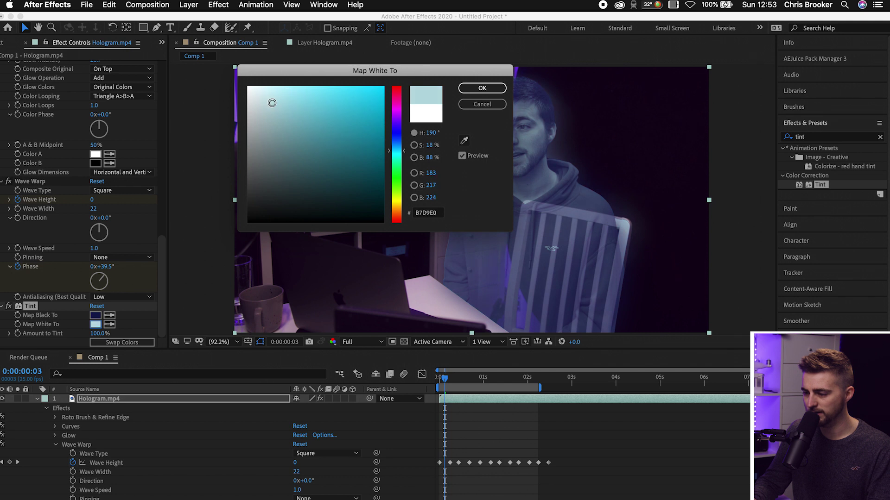
left_click(482, 88)
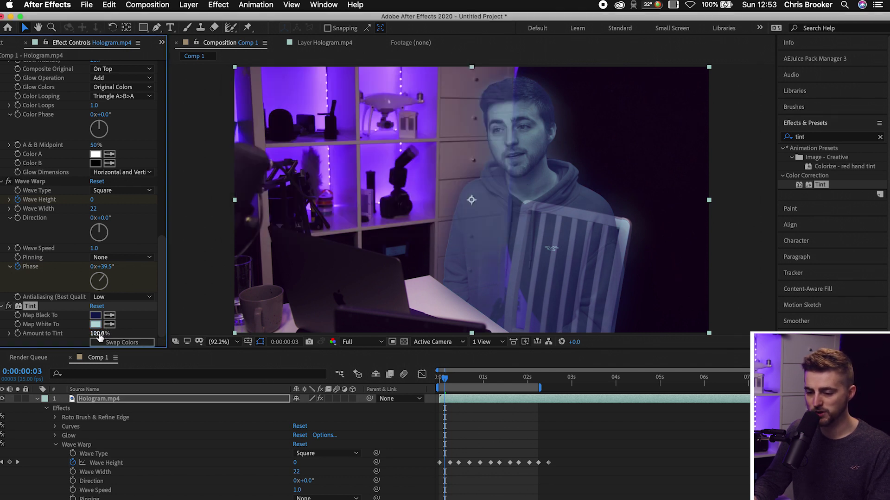
mouse_move(94, 334)
left_mouse_down()
mouse_move(83, 344)
mouse_move(99, 342)
left_mouse_up()
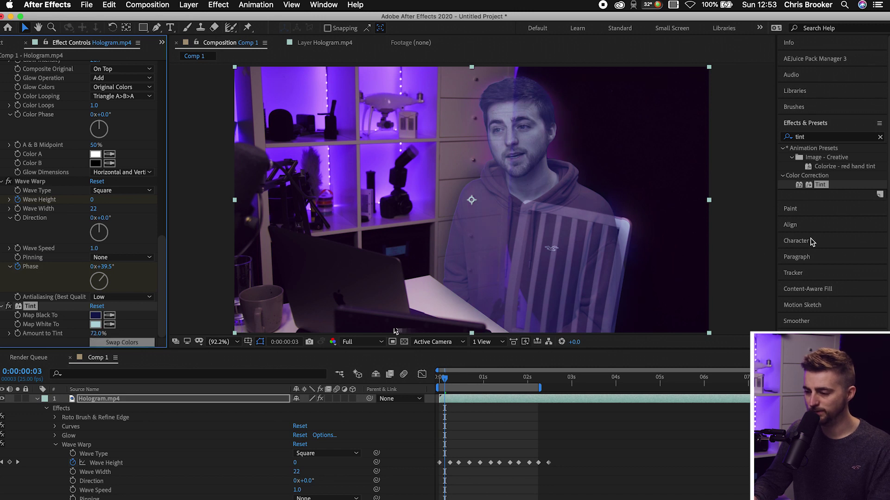
Apply Levels to Hologram.mp4 and set Input Black to 12.8 and Input White to 183.6.
left_click(818, 137)
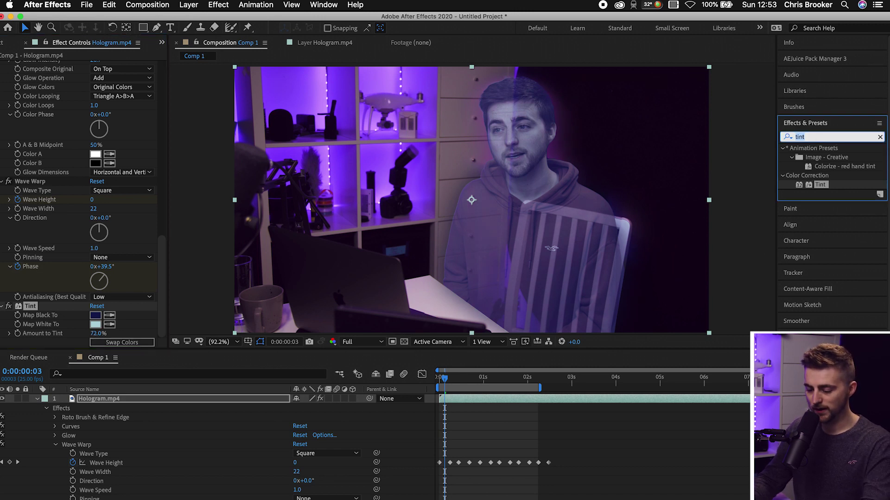
type("leve")
left_click_drag(824, 202, 500, 398)
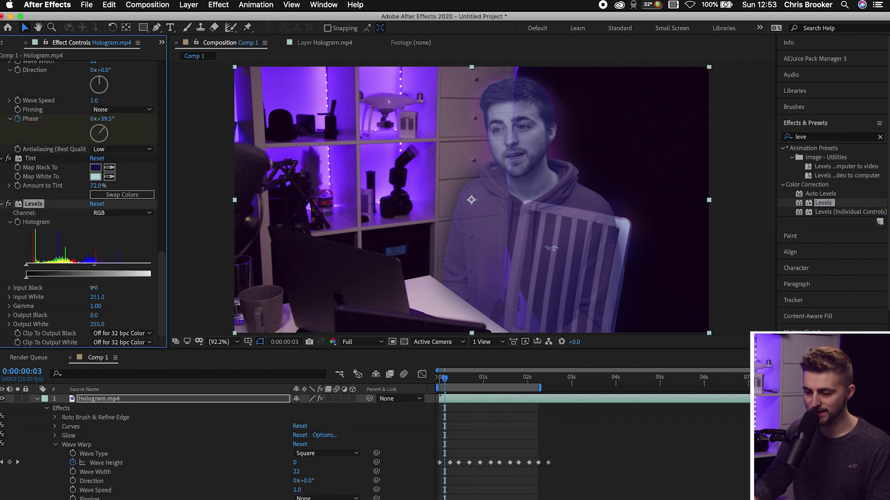
left_click_drag(93, 288, 99, 307)
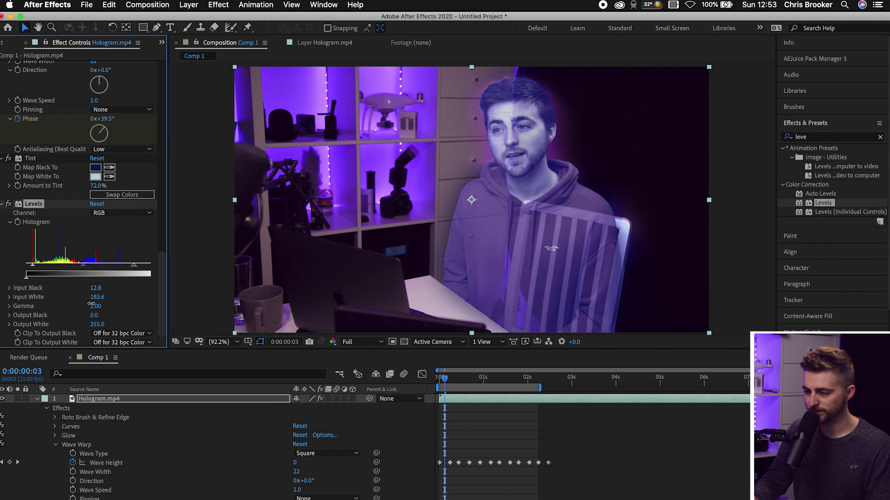
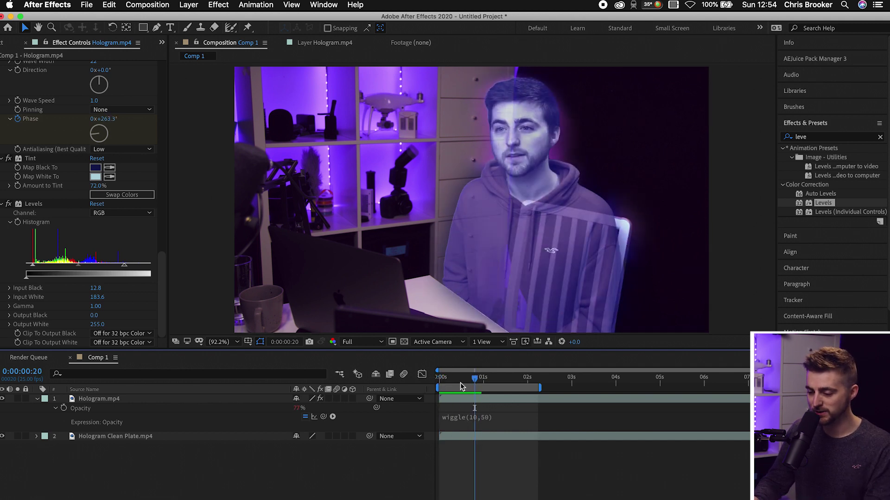
Change the opacity expression on Hologram.mp4 to wiggle(5,30).
left_click(483, 416)
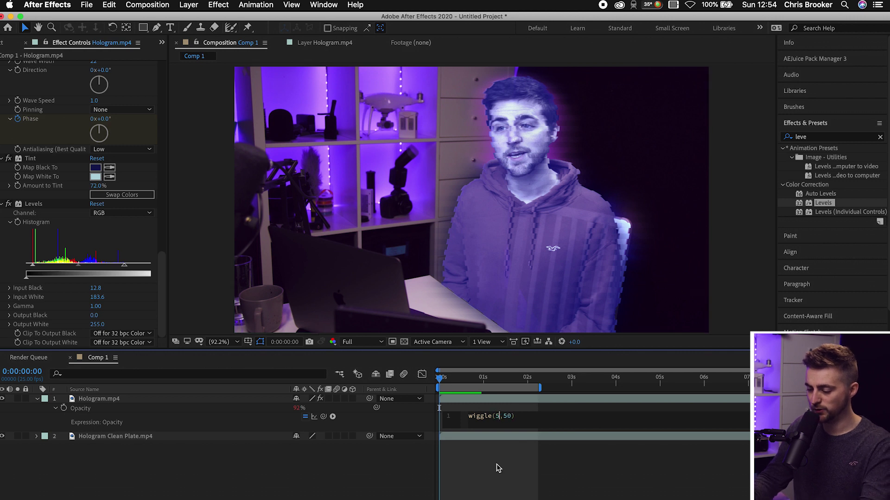
type("3")
left_click(476, 481)
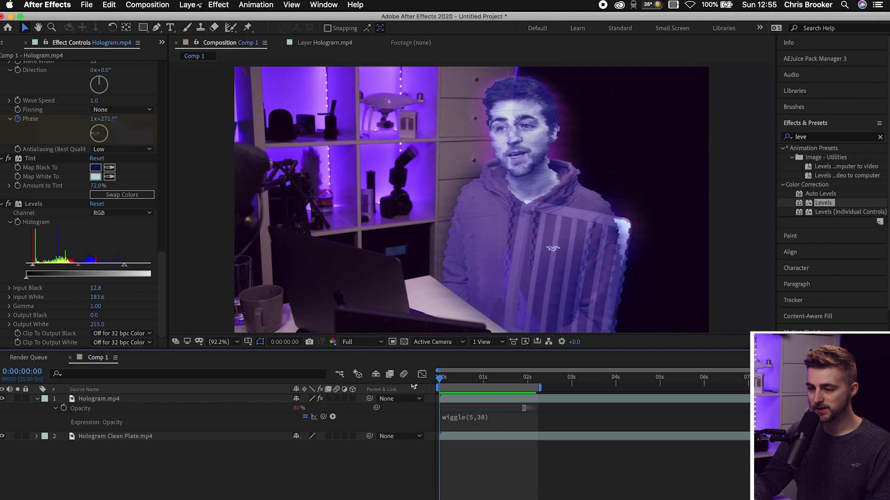
Create a new 1920 x 1080 px solid layer in a medium sky blue.
left_click(188, 4)
mouse_move(194, 18)
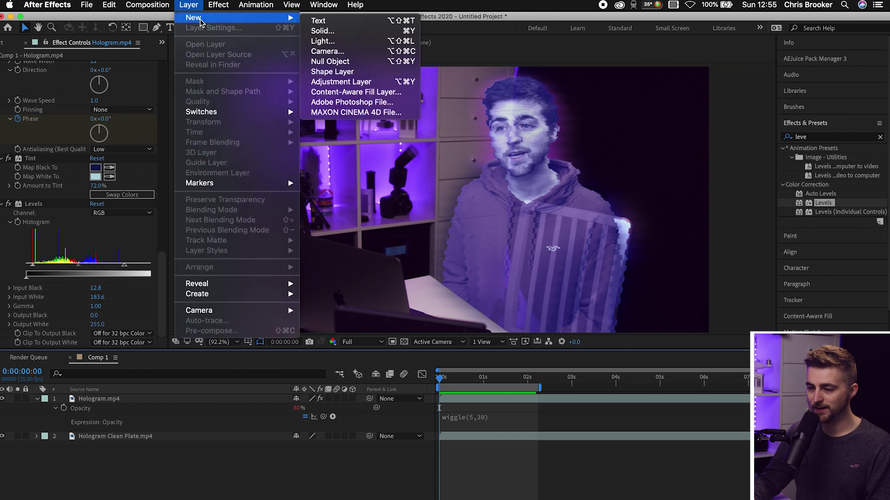
left_click(357, 30)
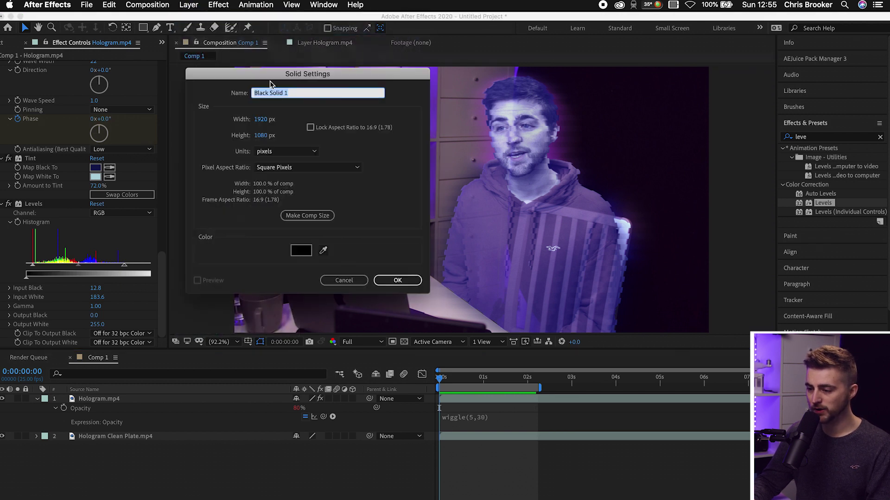
left_click(293, 250)
left_click_drag(397, 176, 397, 145)
left_click_drag(343, 111, 335, 106)
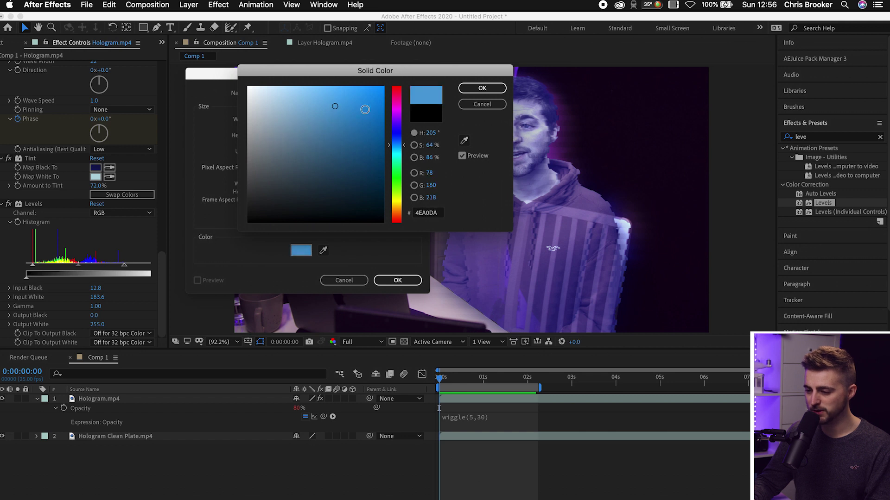
left_click(494, 89)
left_click(398, 281)
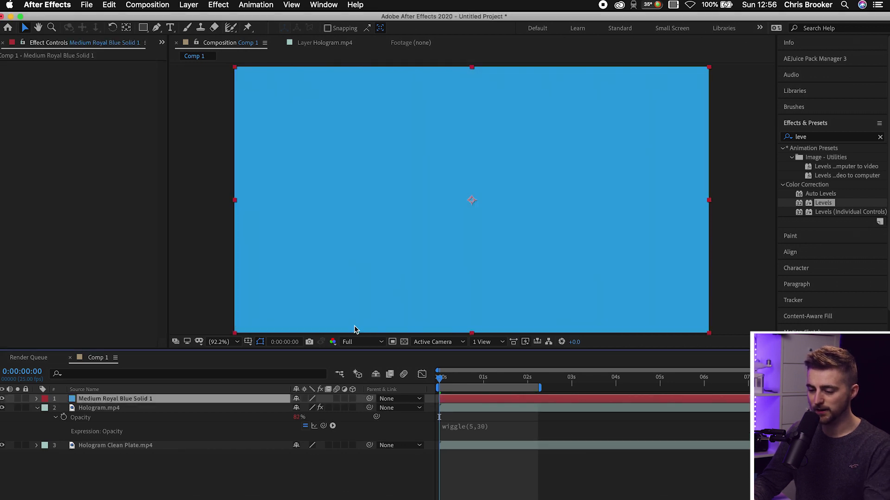
Scale the blue solid to 135% and hide it, with the Pen tool active for masking.
key("s")
left_click_drag(308, 407, 320, 408)
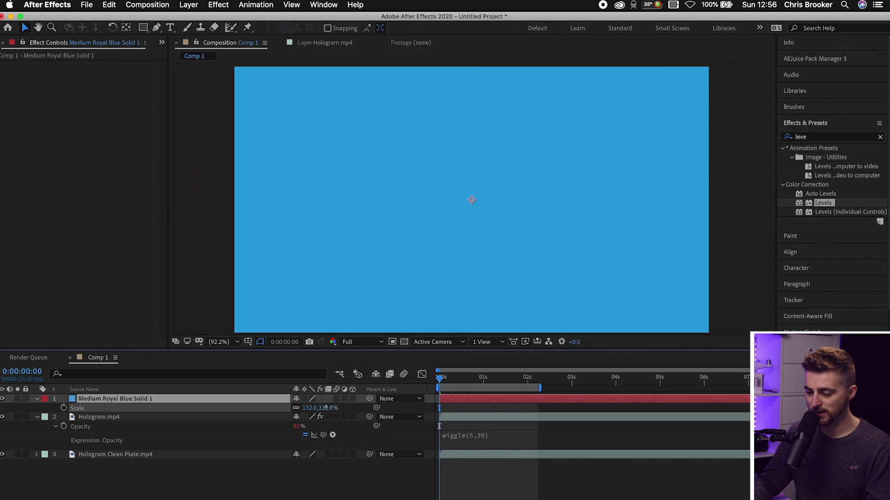
key("Return")
left_click(3, 400)
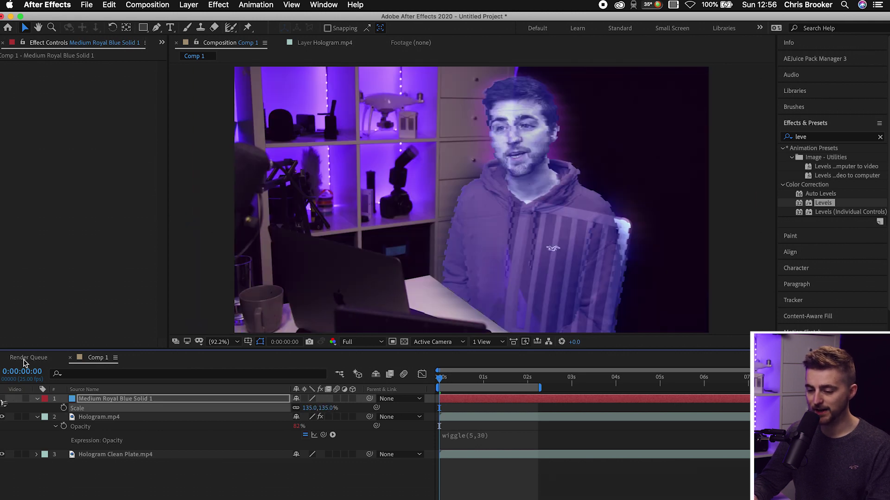
left_click(156, 30)
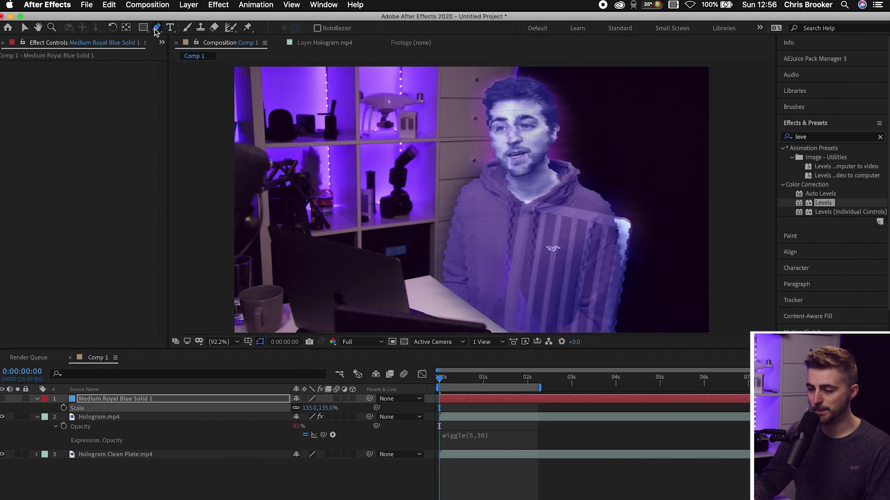
left_click(478, 91)
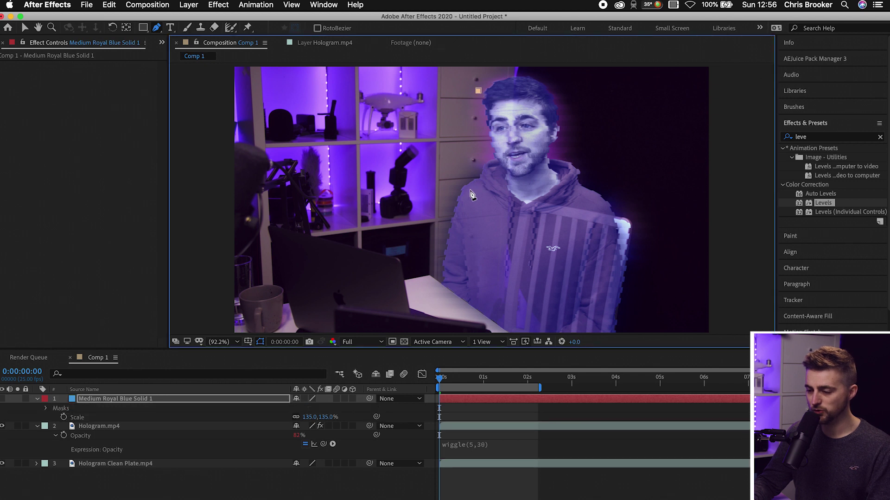
key("super+z")
key("super+z")
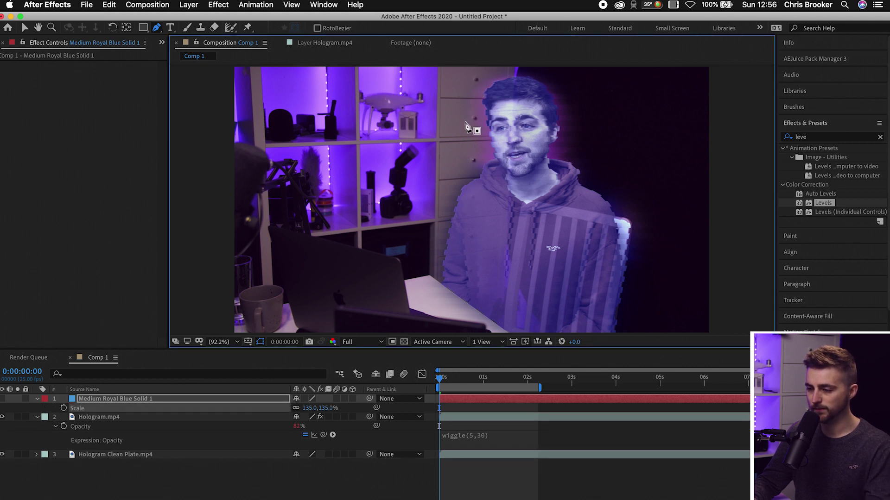
Mask the blue solid with a closed outline from the shelves to the man's torso, and show it beneath Hologram.mp4.
left_click(478, 90)
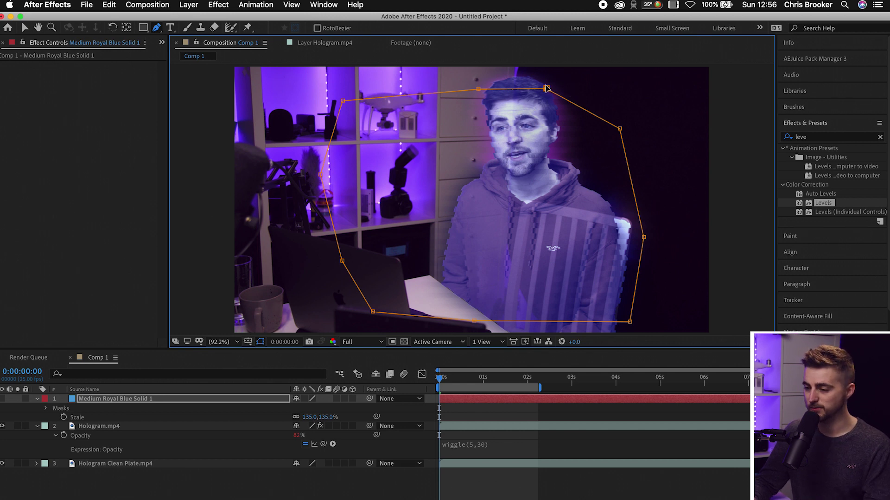
left_click_drag(620, 128, 555, 165)
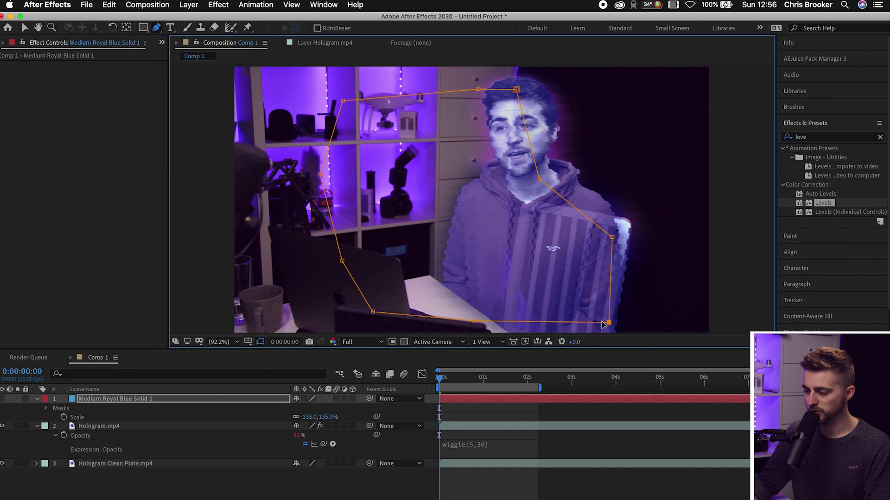
left_click_drag(157, 404, 146, 452)
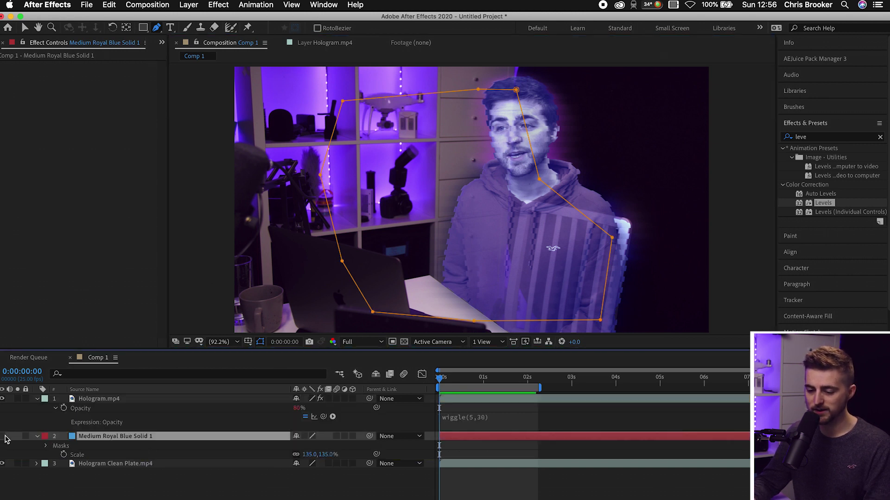
left_click(3, 437)
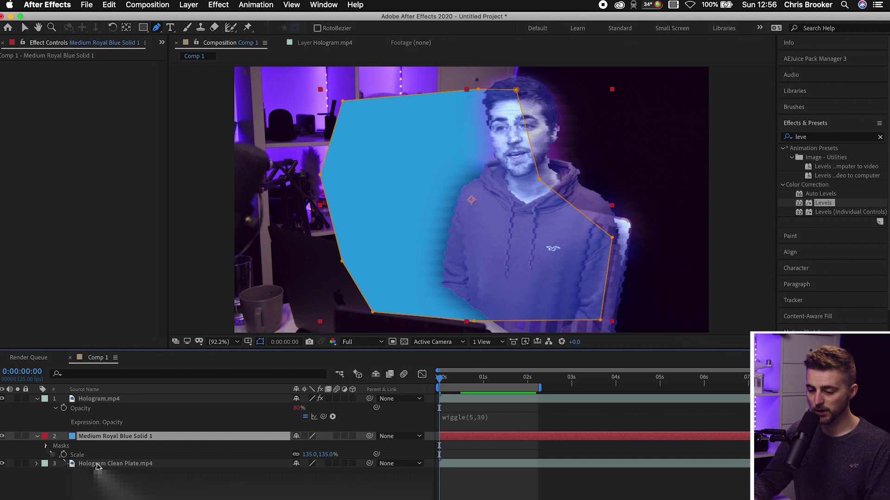
Soften the solid's mask with a 276-pixel feather and 34% mask opacity, and preview the blue light spill.
left_click(46, 446)
left_click(54, 456)
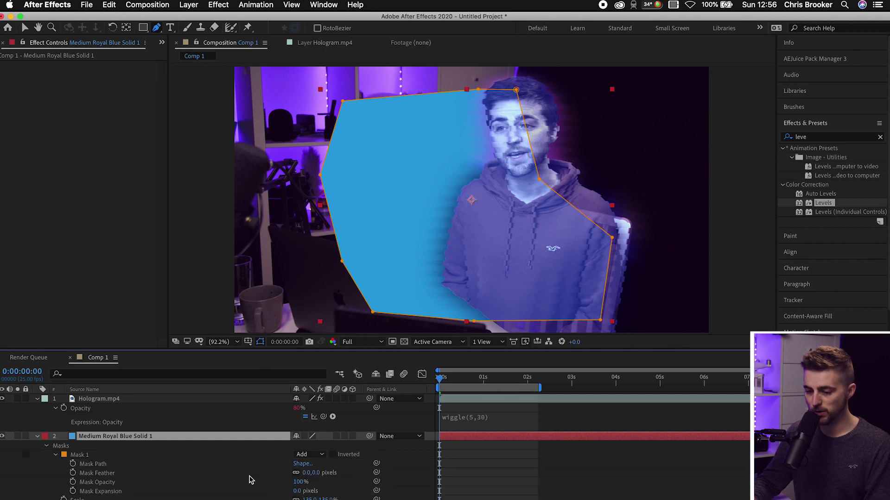
left_click_drag(308, 473, 430, 467)
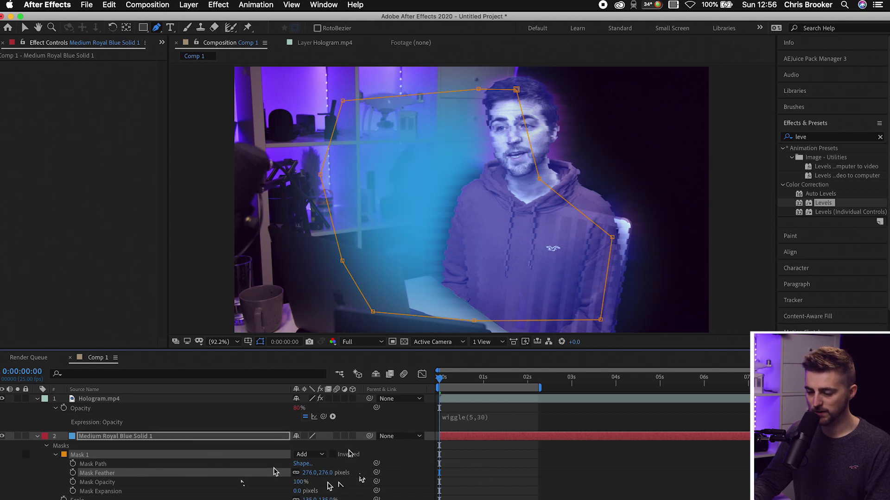
mouse_move(296, 483)
left_mouse_down()
mouse_move(251, 487)
mouse_move(259, 486)
left_mouse_up()
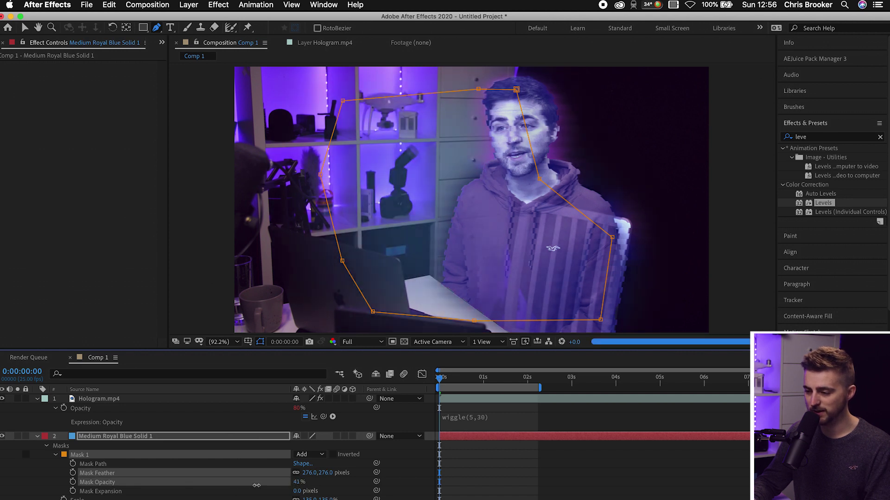
left_click(568, 472)
key("space")
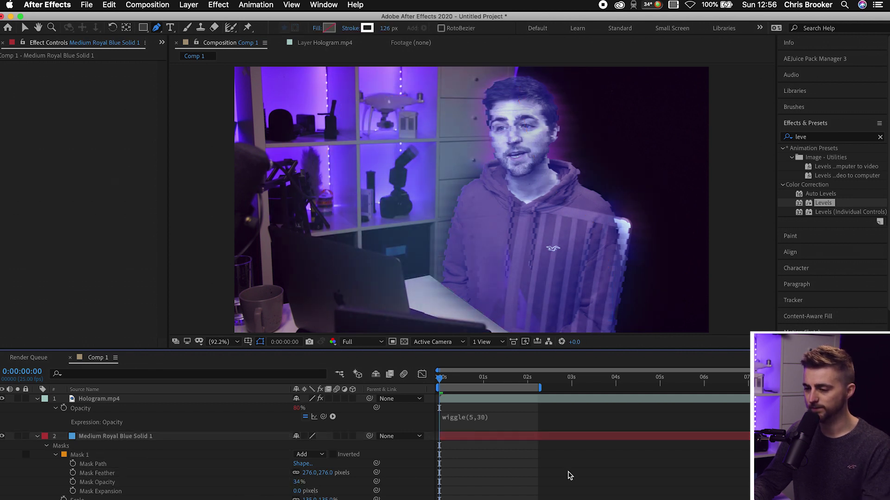
Add the expression wiggle(5,30) to the blue solid's opacity and preview the flickering light spill.
left_click_drag(516, 383, 451, 386)
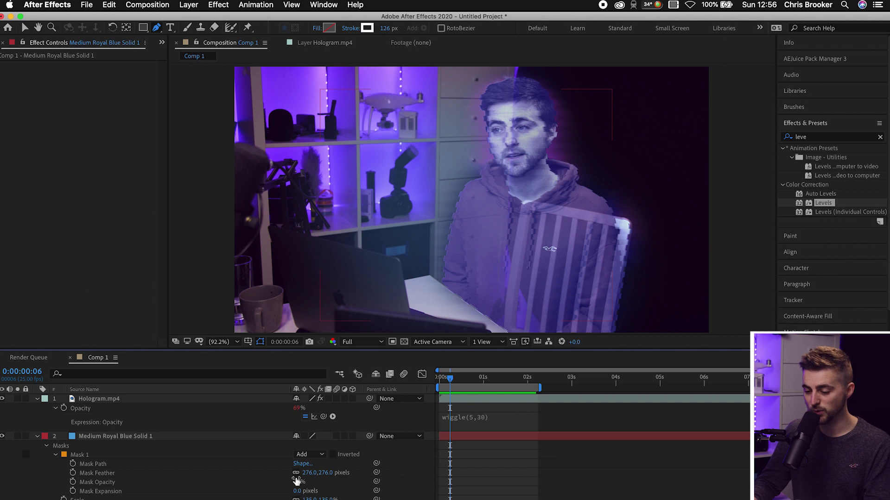
left_click(105, 438)
key("t")
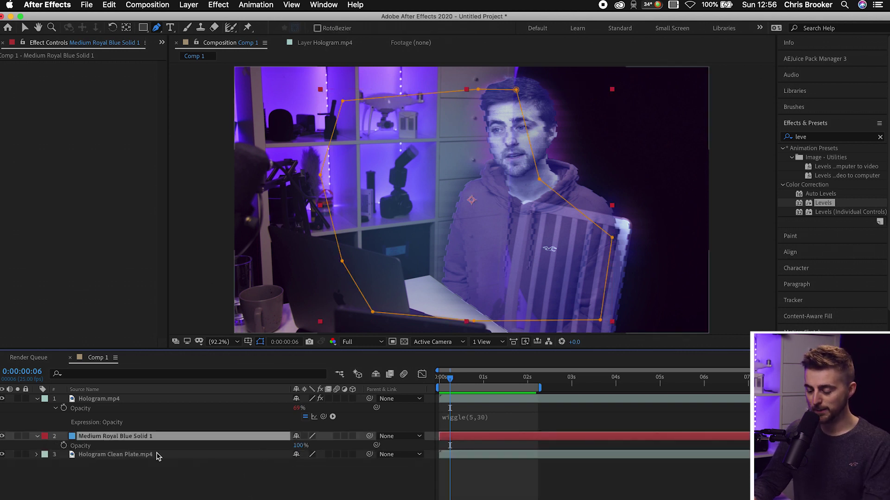
left_click(63, 446, "alt")
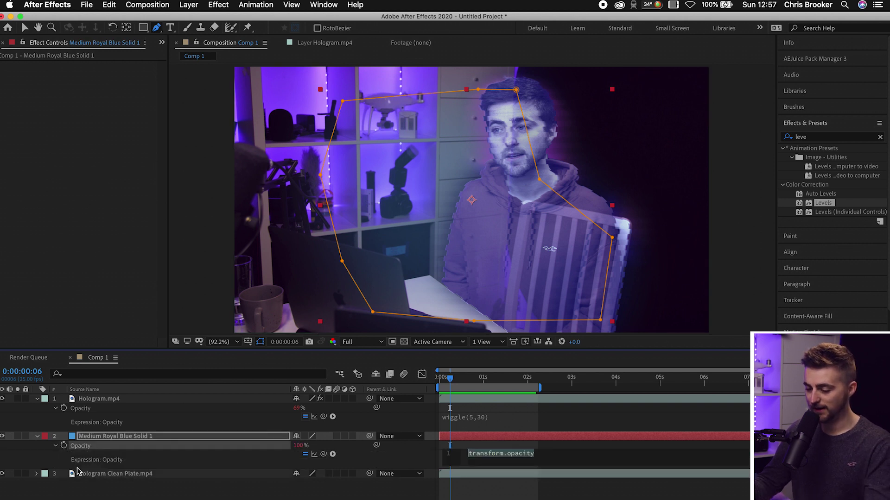
type("wiggle")
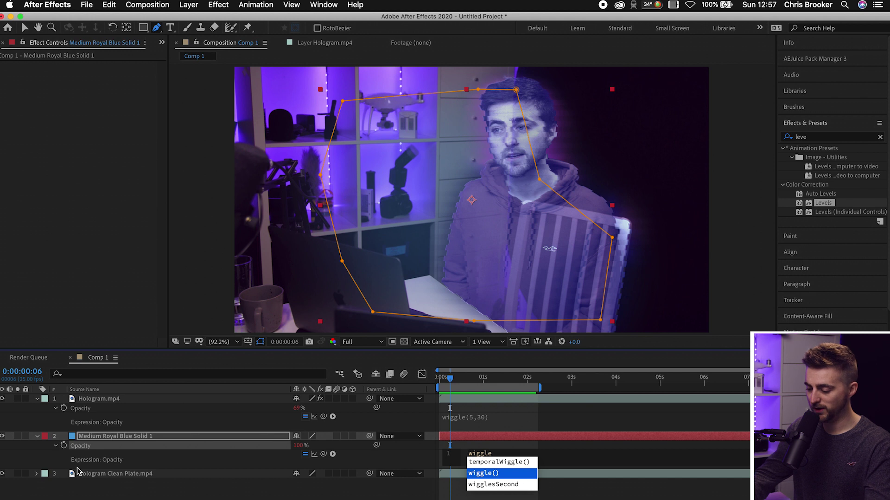
key("Return")
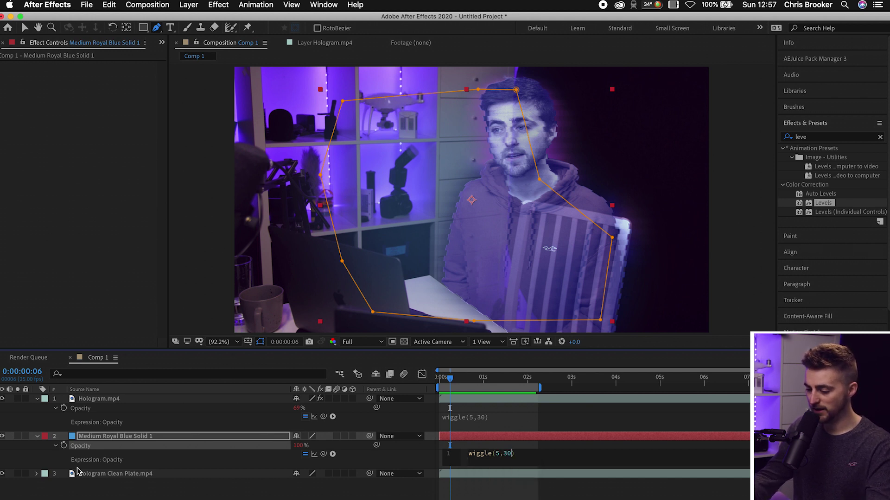
left_click(527, 494)
key("space")
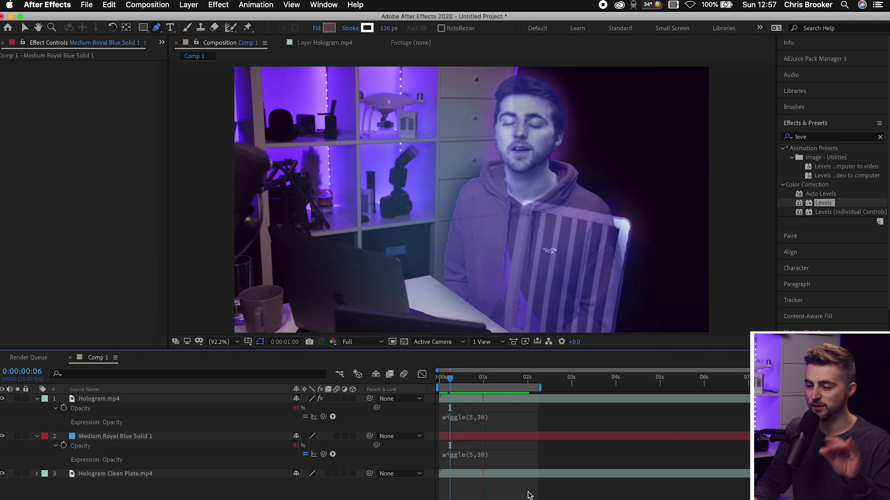